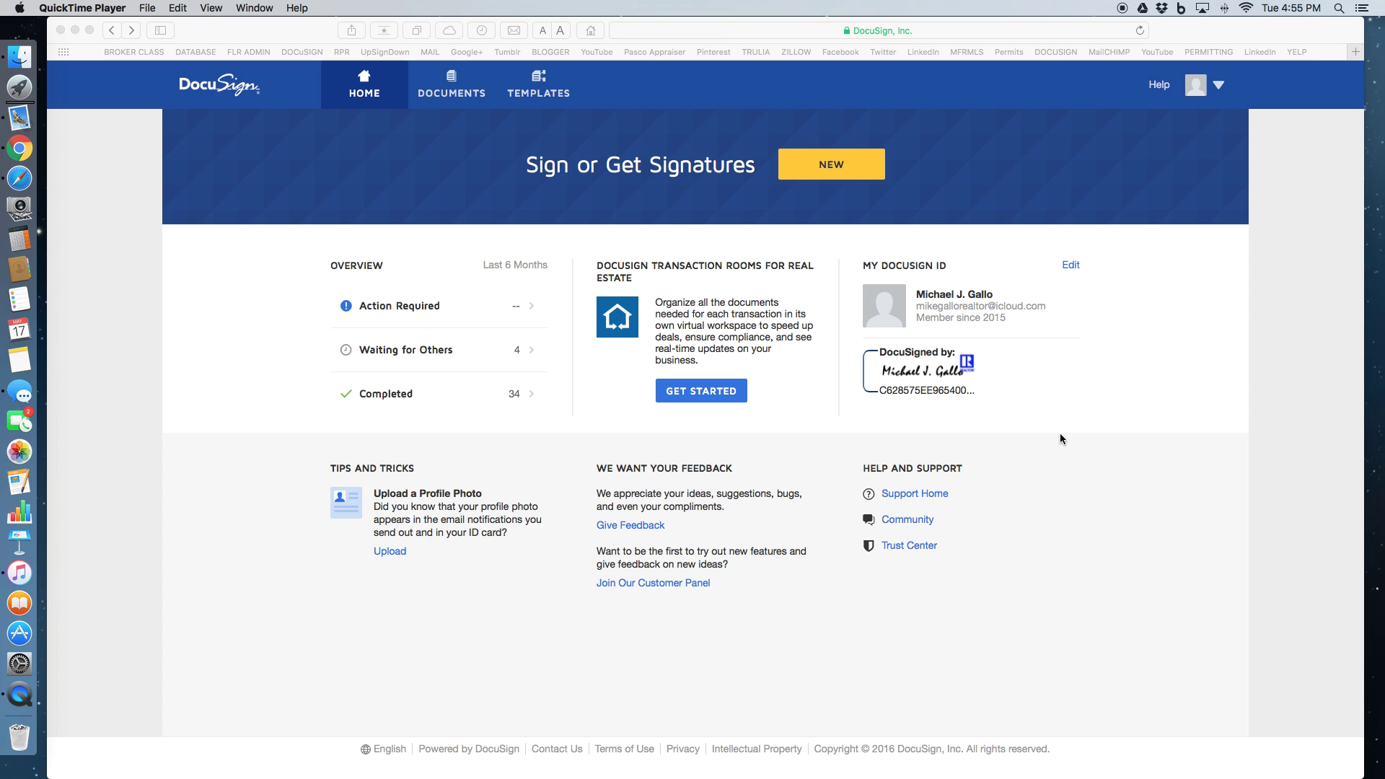
Look over the sent documents list, then go back to the home dashboard
{"action": "left_click", "coordinate": [1060, 434]}
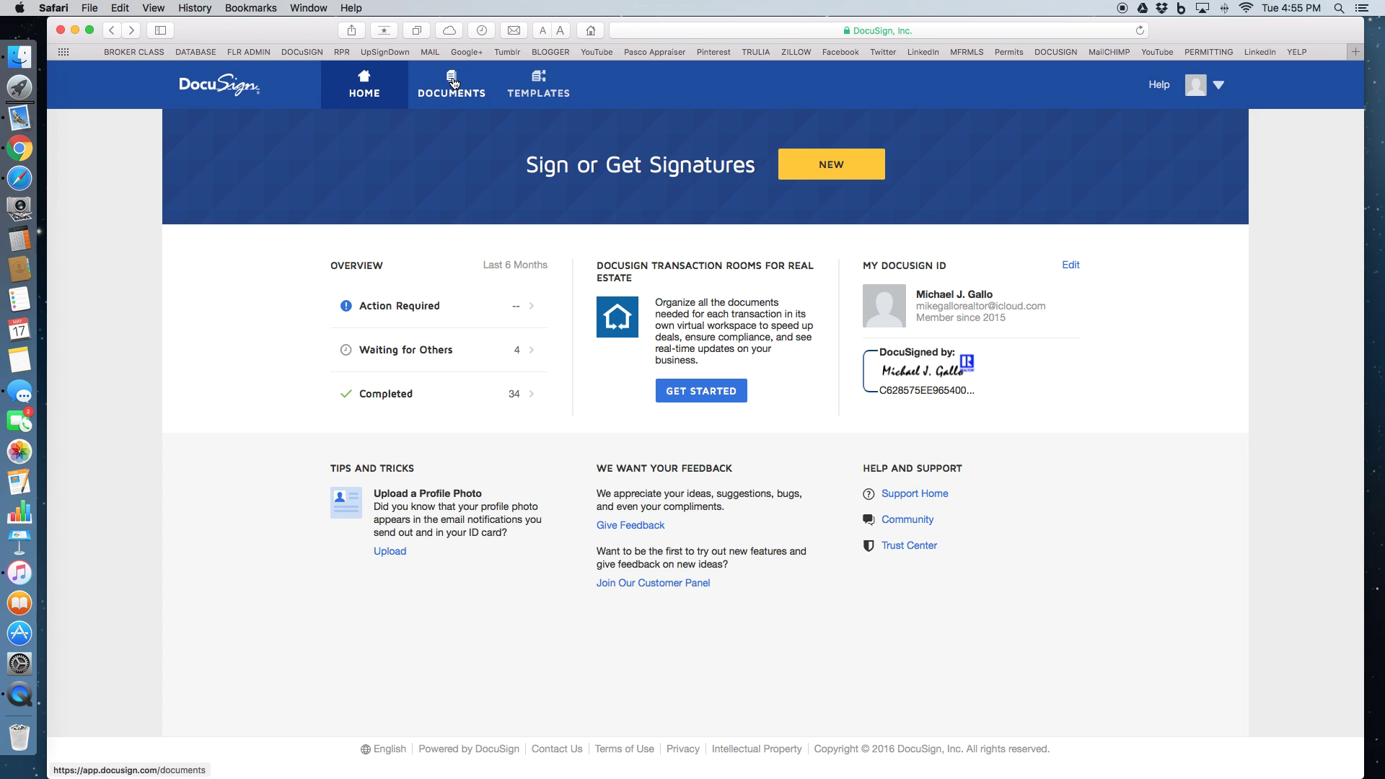
{"action": "left_click", "coordinate": [454, 83]}
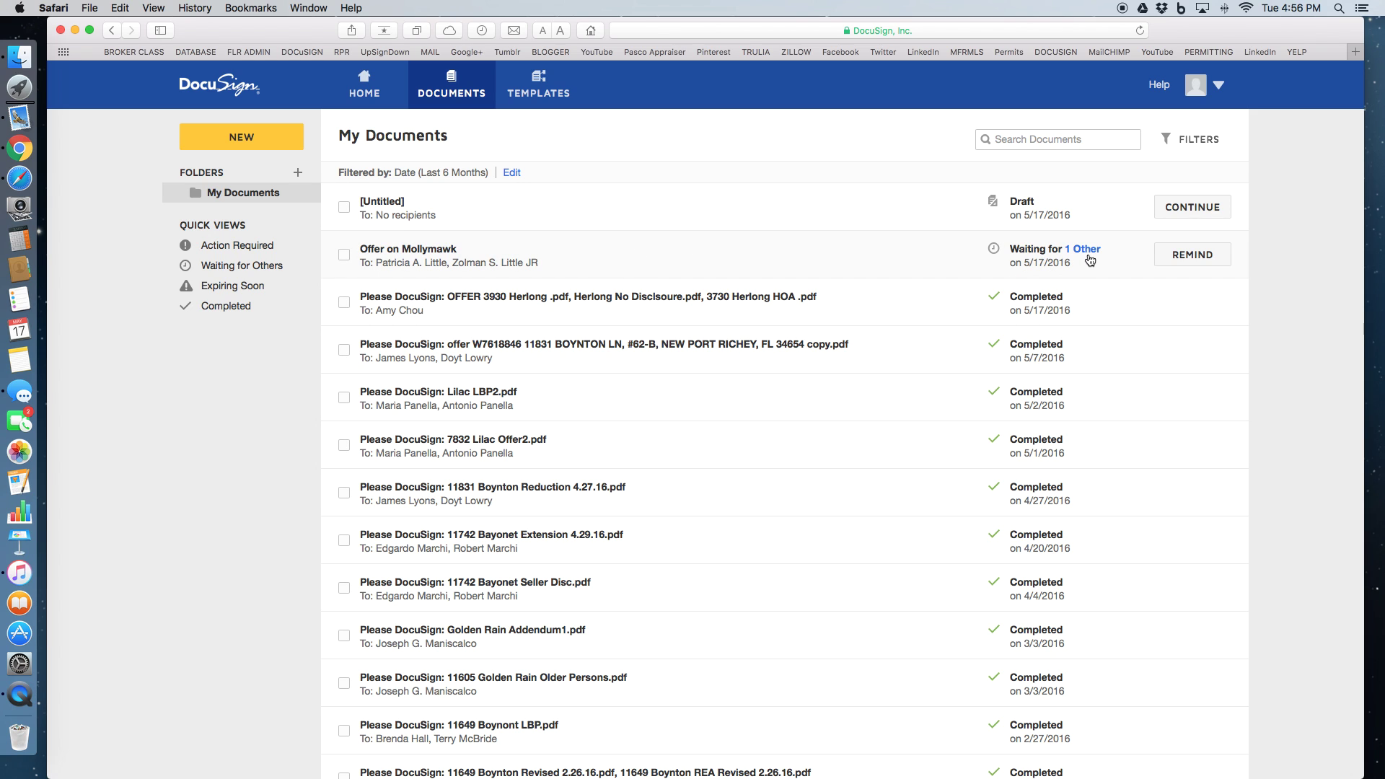
{"action": "scroll", "coordinate": [1038, 531], "scroll_direction": "down", "scroll_amount": 5}
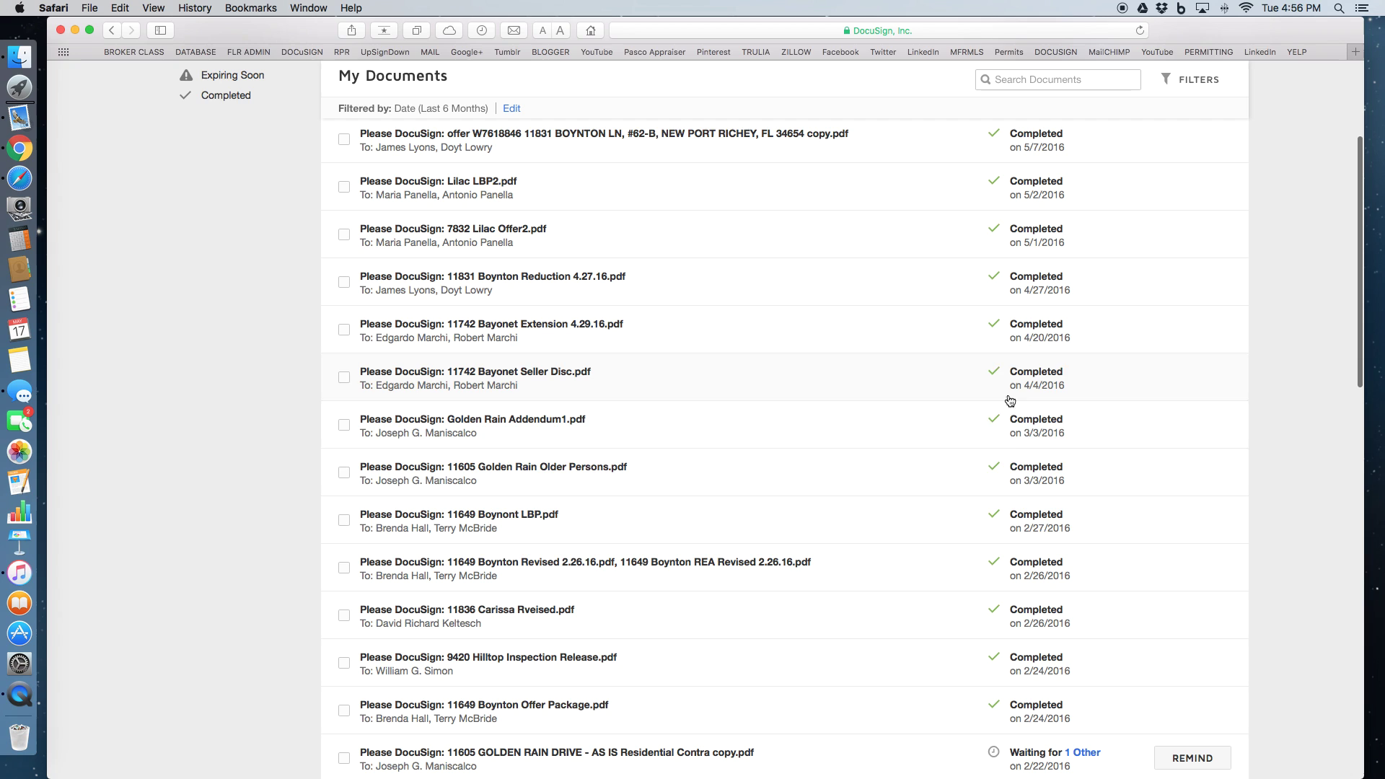
{"action": "scroll", "coordinate": [1010, 401], "scroll_direction": "up", "scroll_amount": 5}
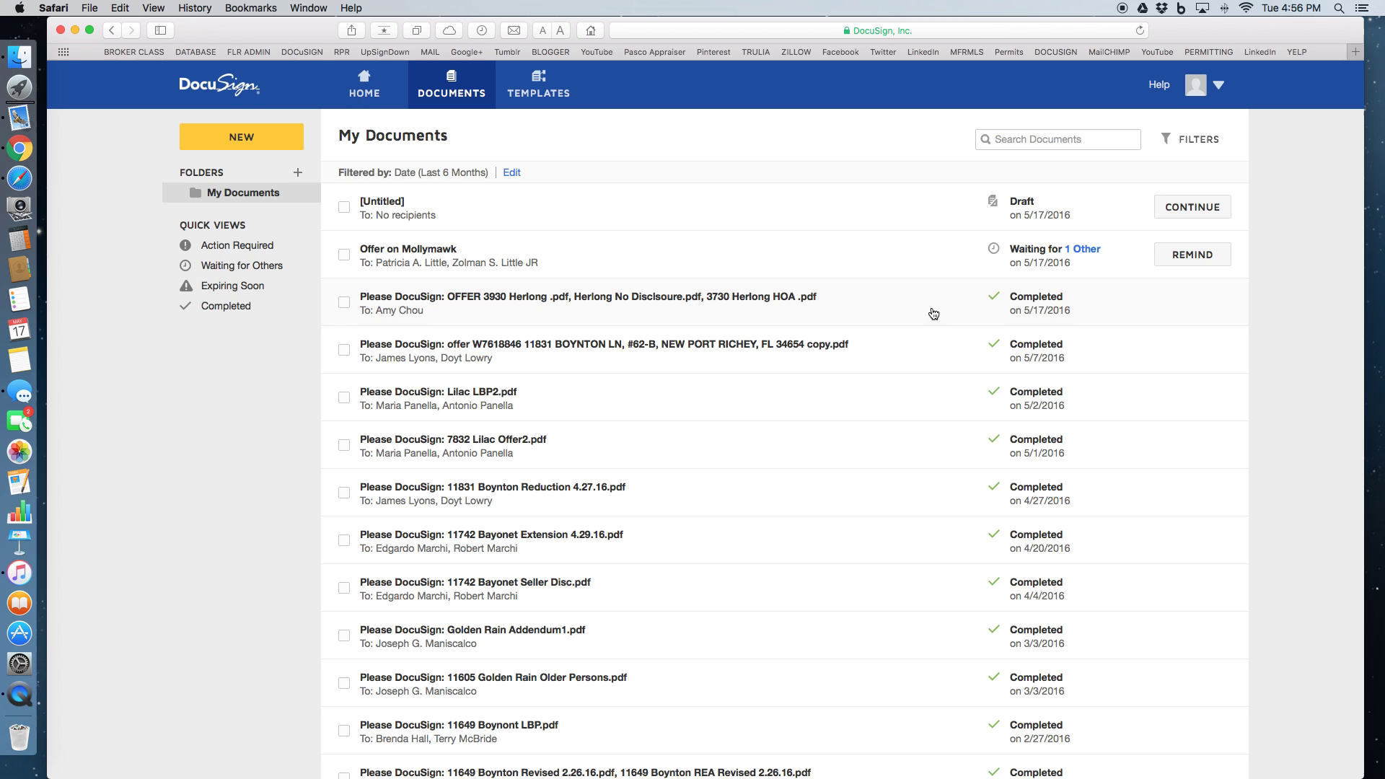
{"action": "left_click", "coordinate": [366, 88]}
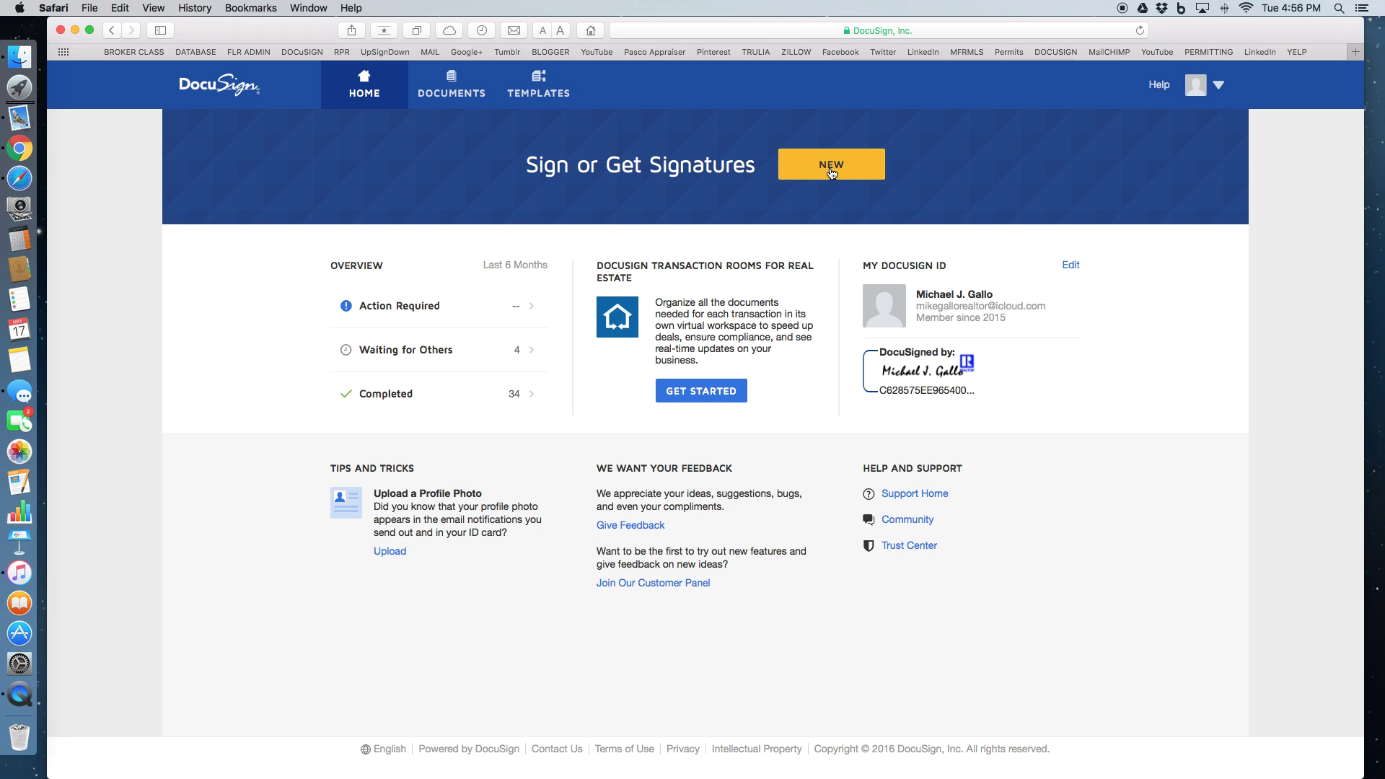
Start a new envelope to send and upload the Blank Test DocuSign file from TEMP
{"action": "left_click", "coordinate": [831, 171]}
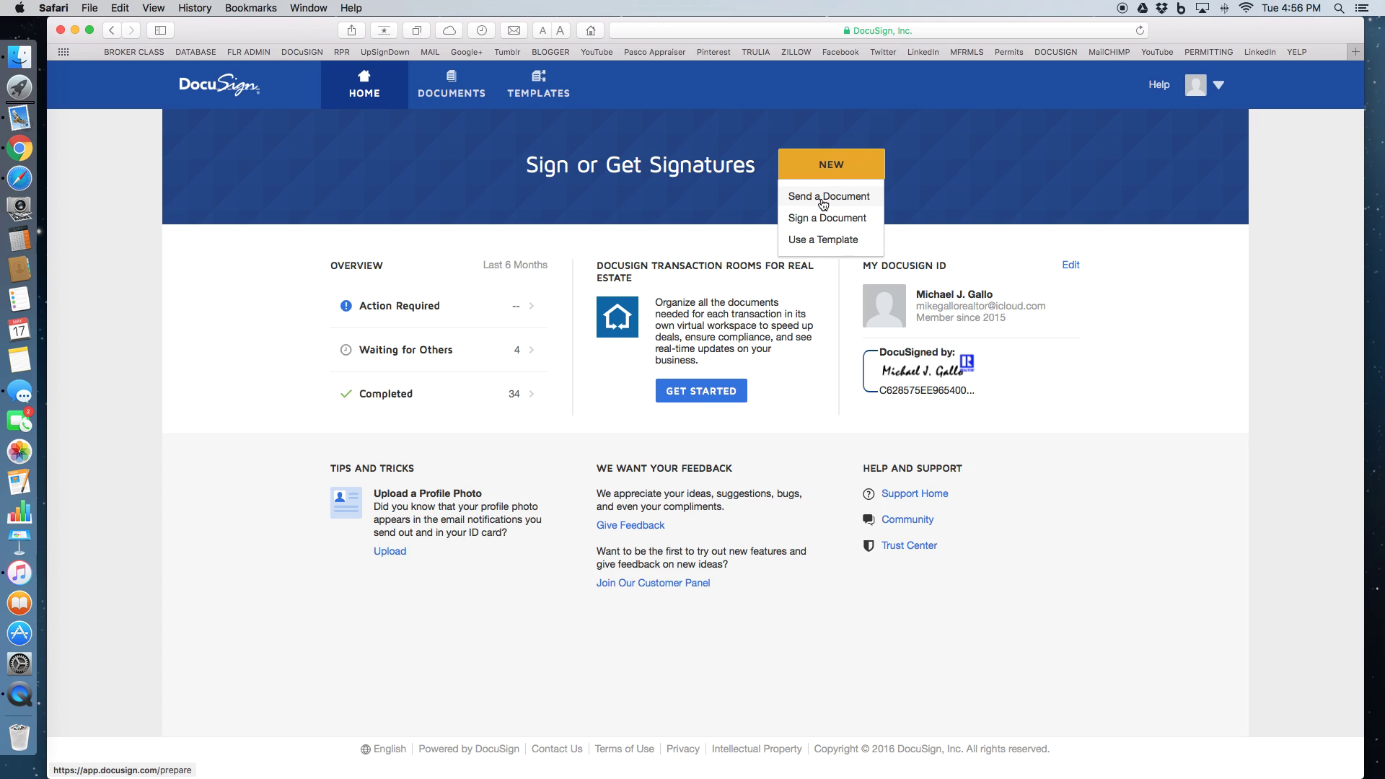
{"action": "left_click", "coordinate": [823, 205]}
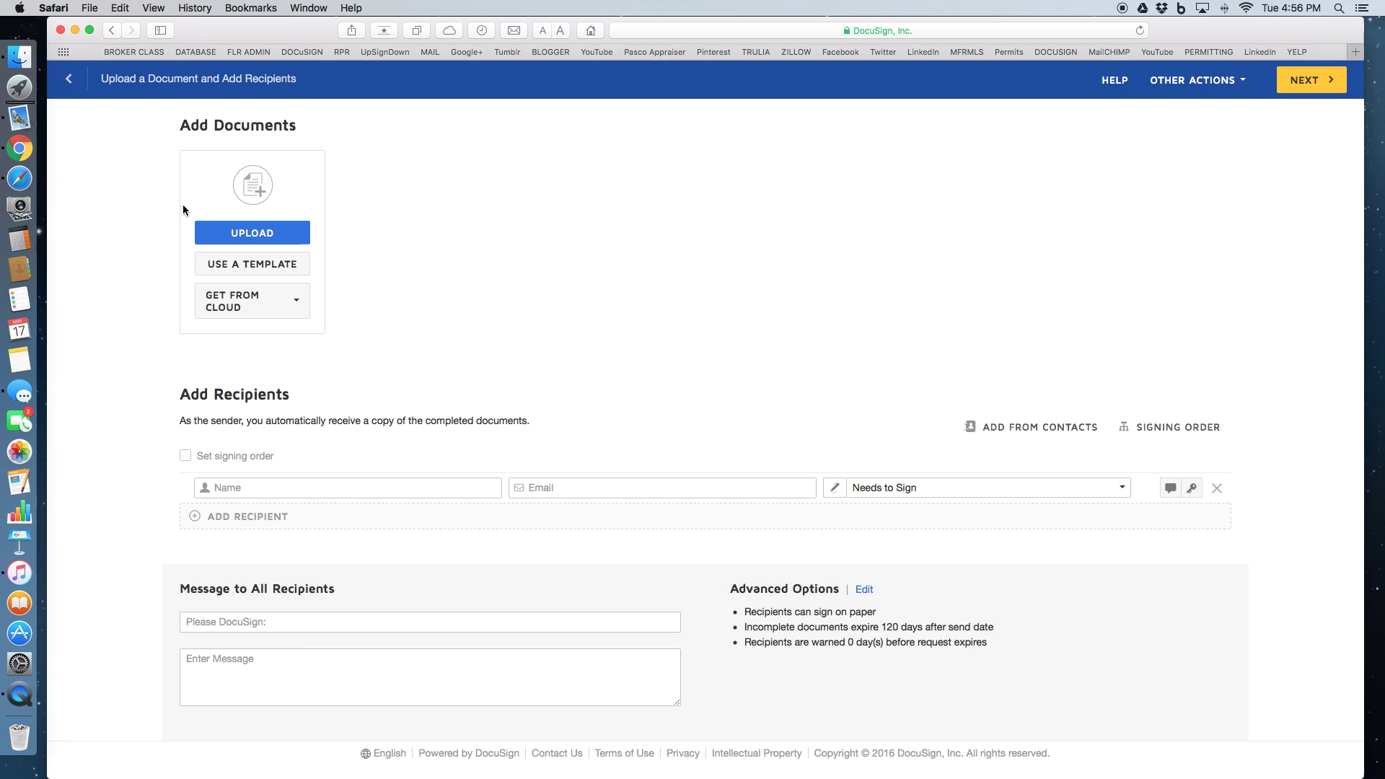
{"action": "left_click", "coordinate": [244, 233]}
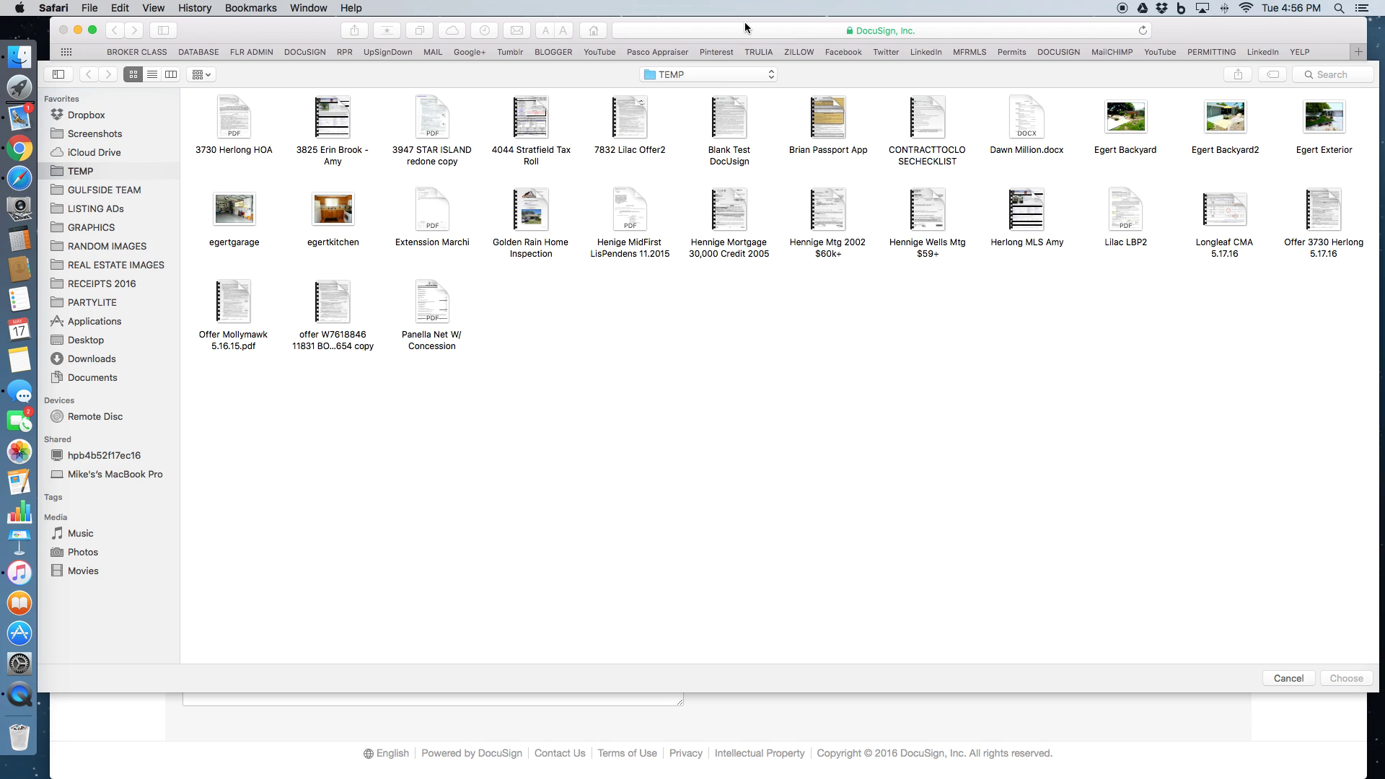
{"action": "left_click", "coordinate": [730, 124]}
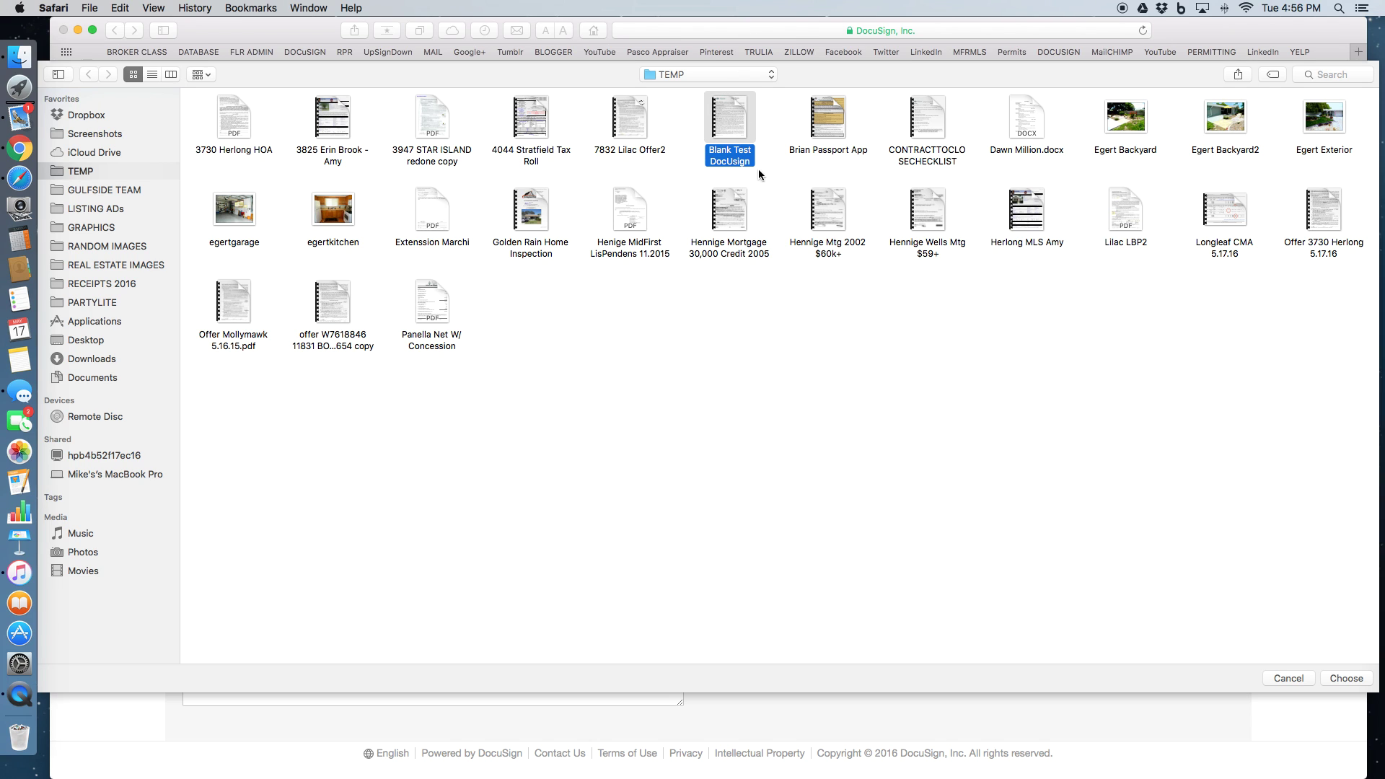
{"action": "left_click", "coordinate": [1337, 678]}
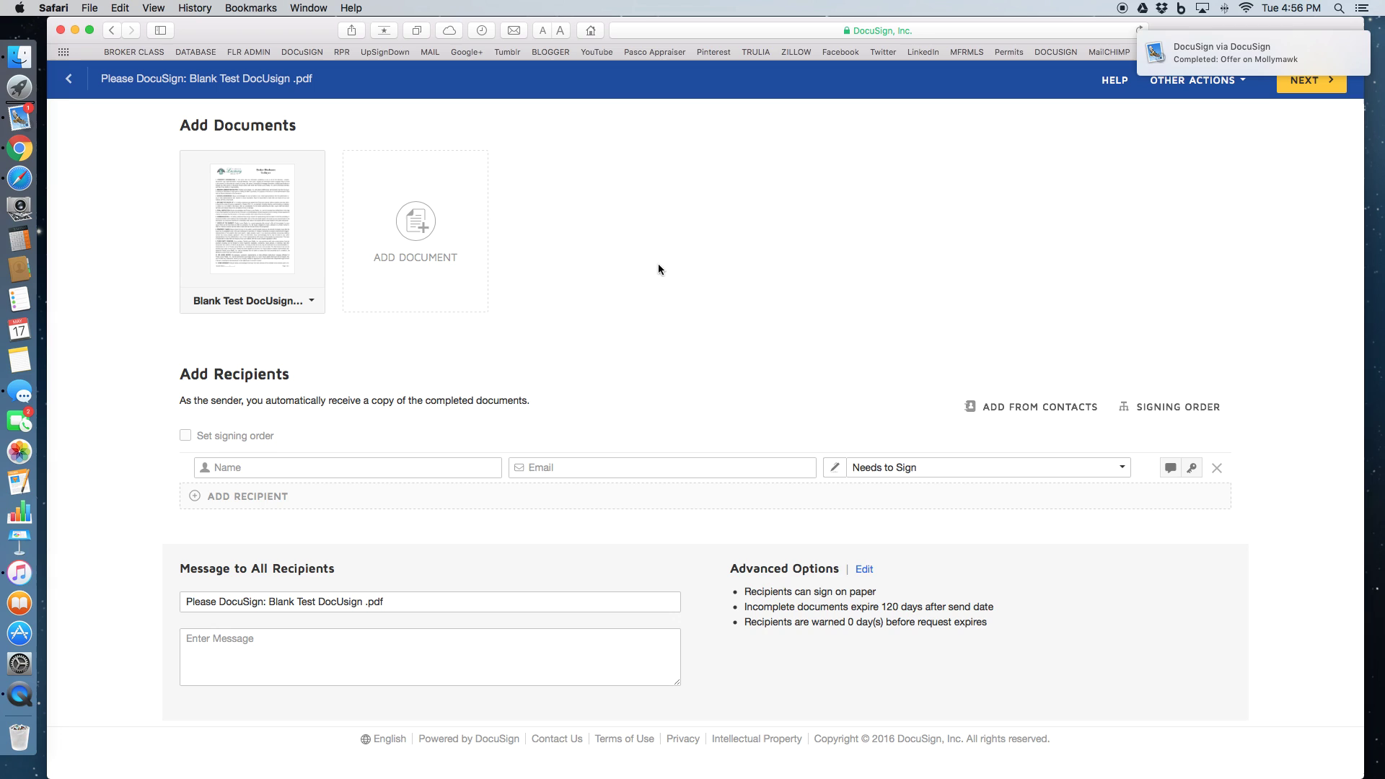
Enter the signer's name and e-mail address, and delete the extra empty recipient row
{"action": "mouse_move", "coordinate": [1234, 56]}
{"action": "left_click", "coordinate": [233, 468]}
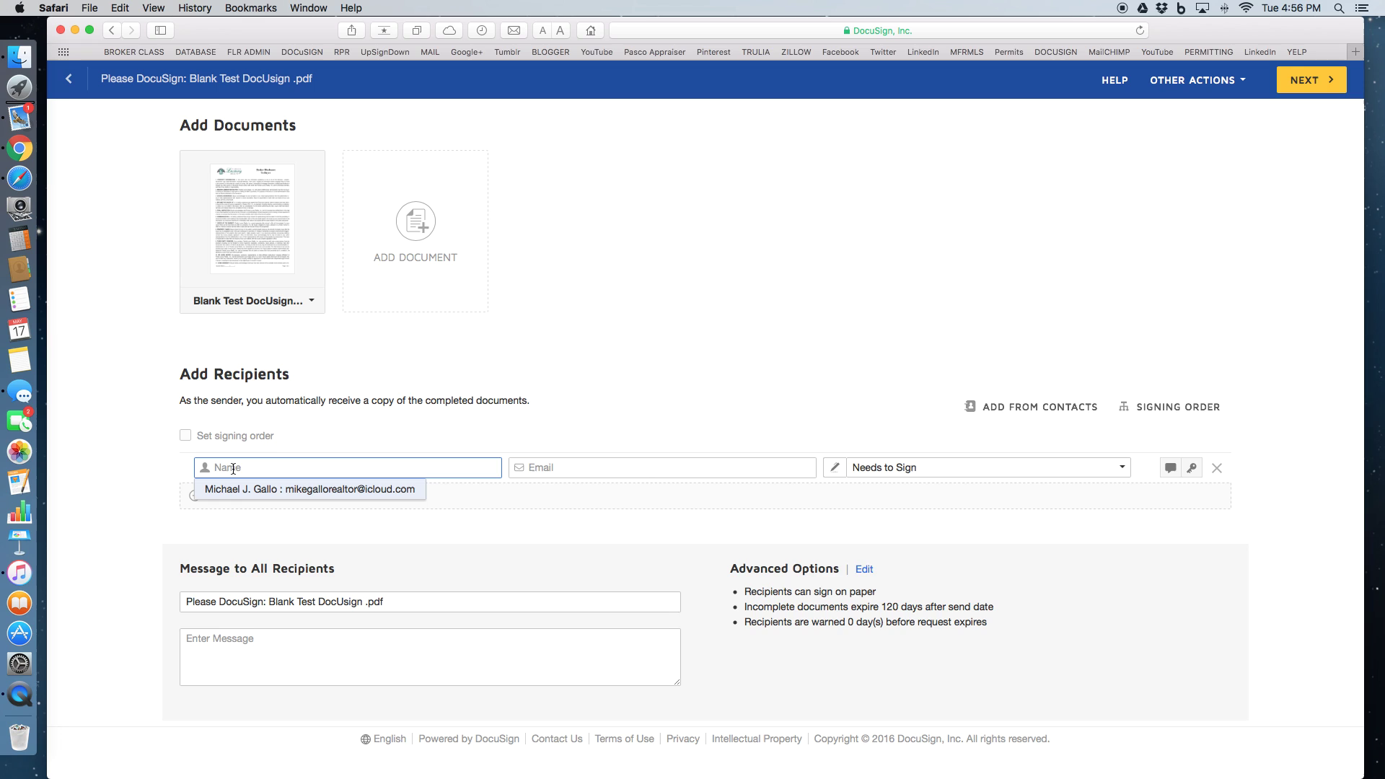
{"action": "type", "text": "Test "}
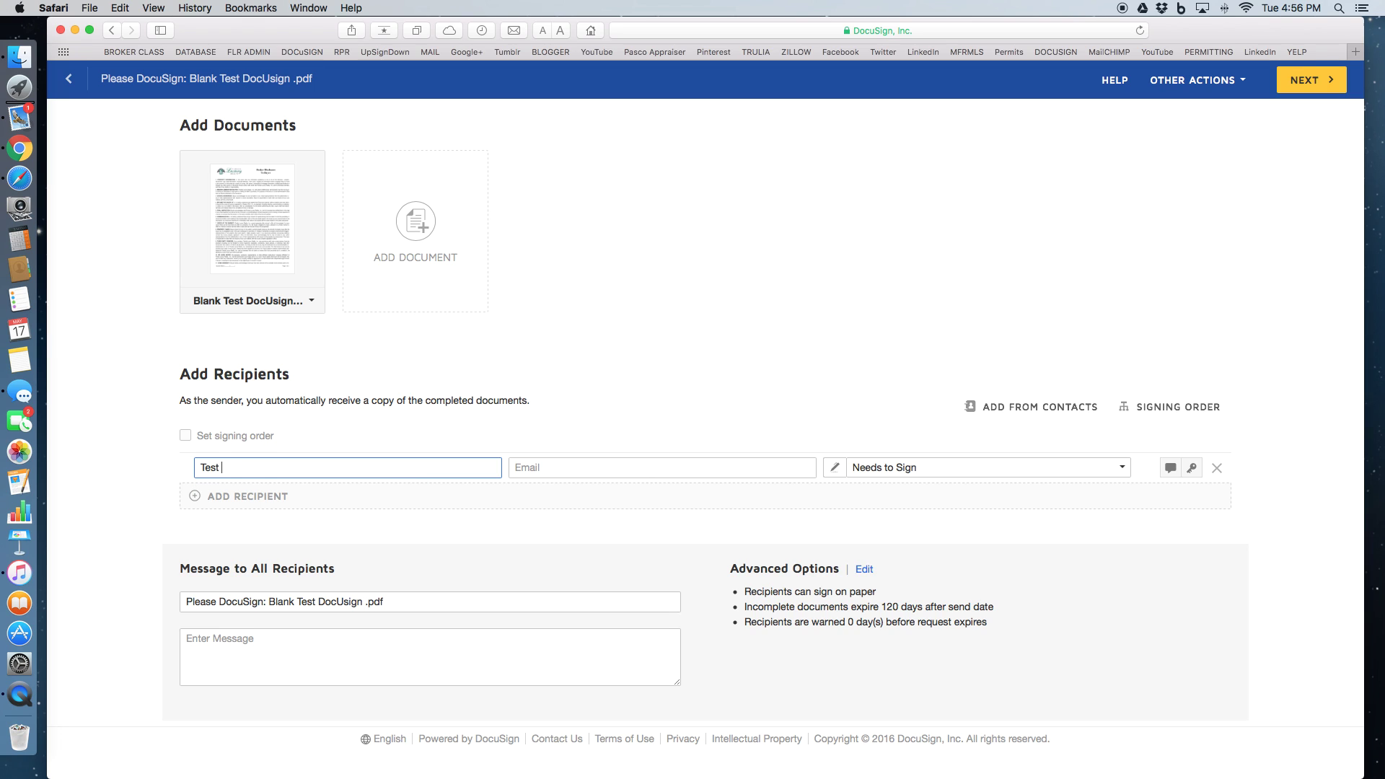
{"action": "type", "text": "tester"}
{"action": "key", "text": "BackSpace"}
{"action": "key", "text": "BackSpace"}
{"action": "key", "text": "BackSpace"}
{"action": "key", "text": "BackSpace"}
{"action": "key", "text": "BackSpace"}
{"action": "key", "text": "BackSpace"}
{"action": "type", "text": "Tester"}
{"action": "key", "text": "Tab"}
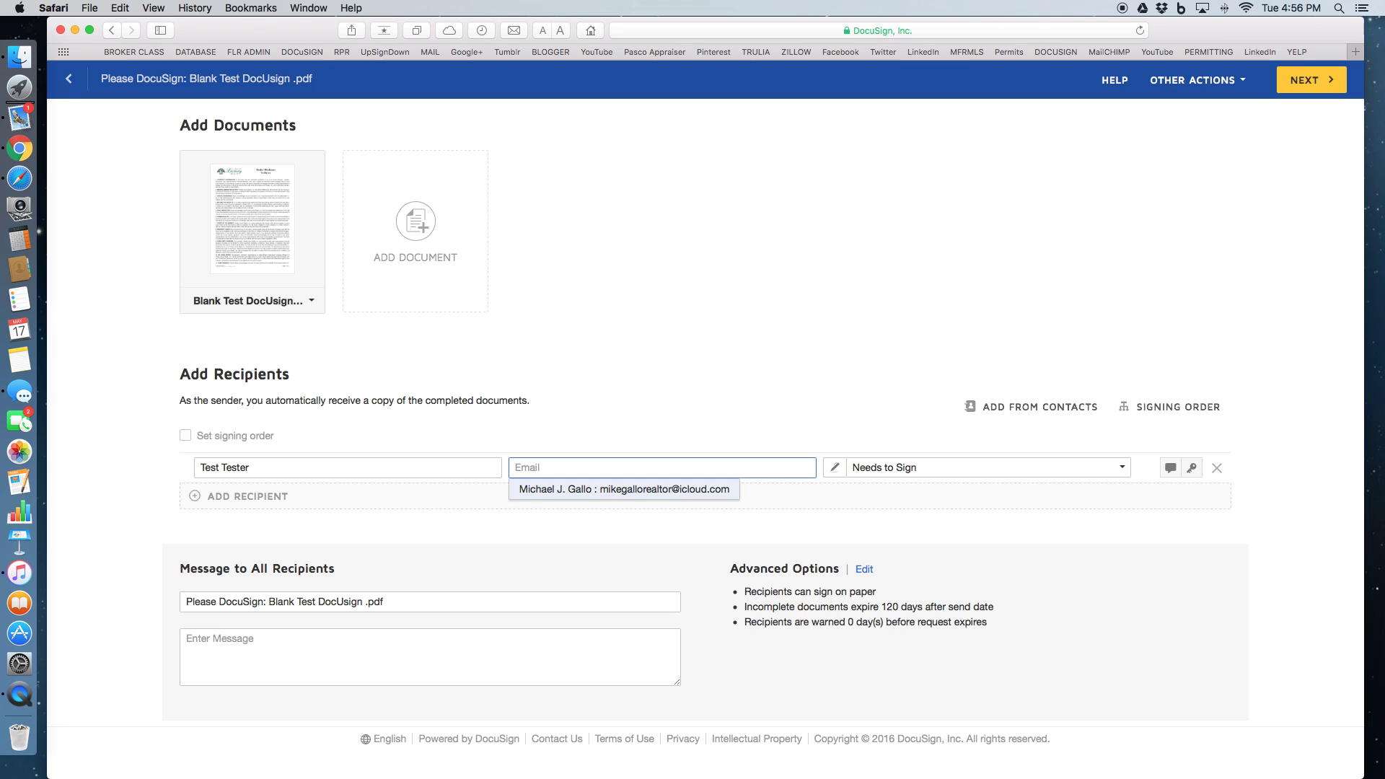
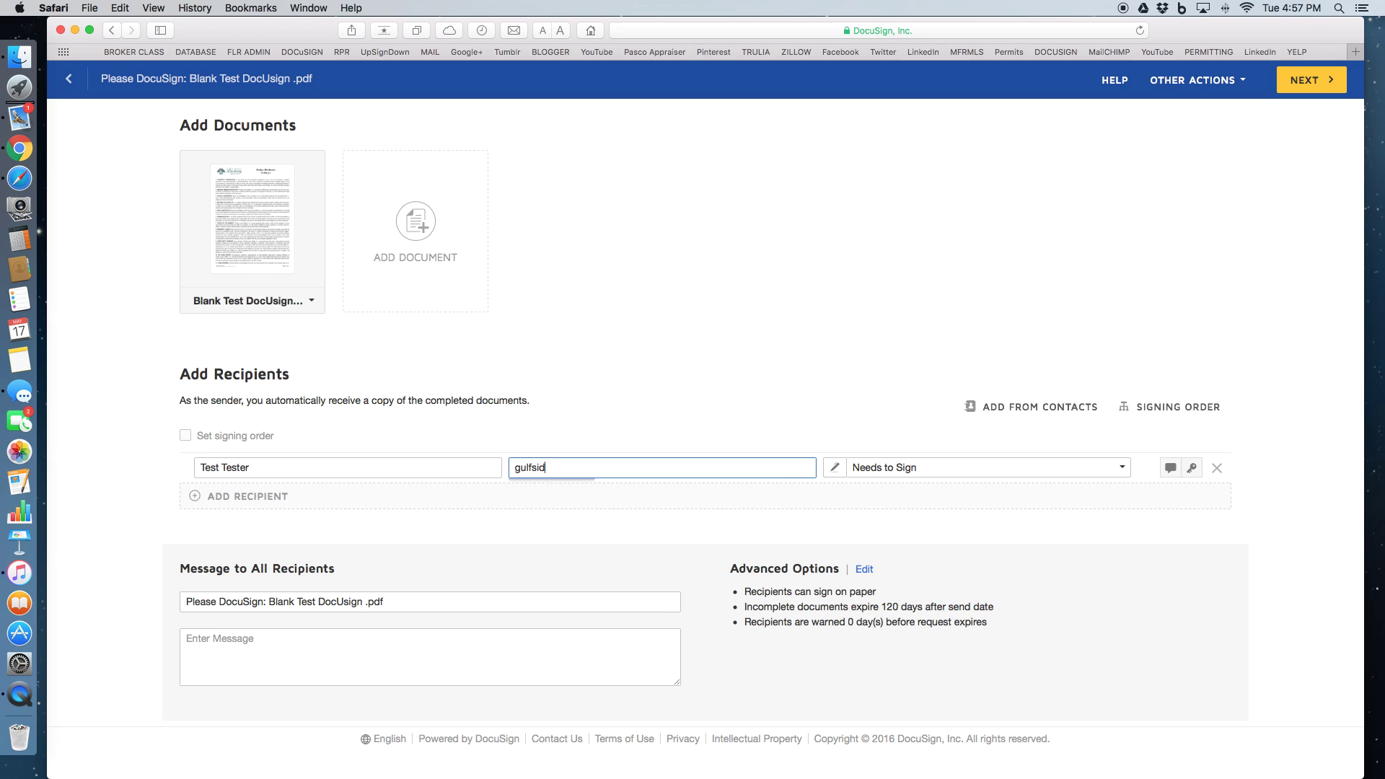
{"action": "left_click", "coordinate": [195, 496]}
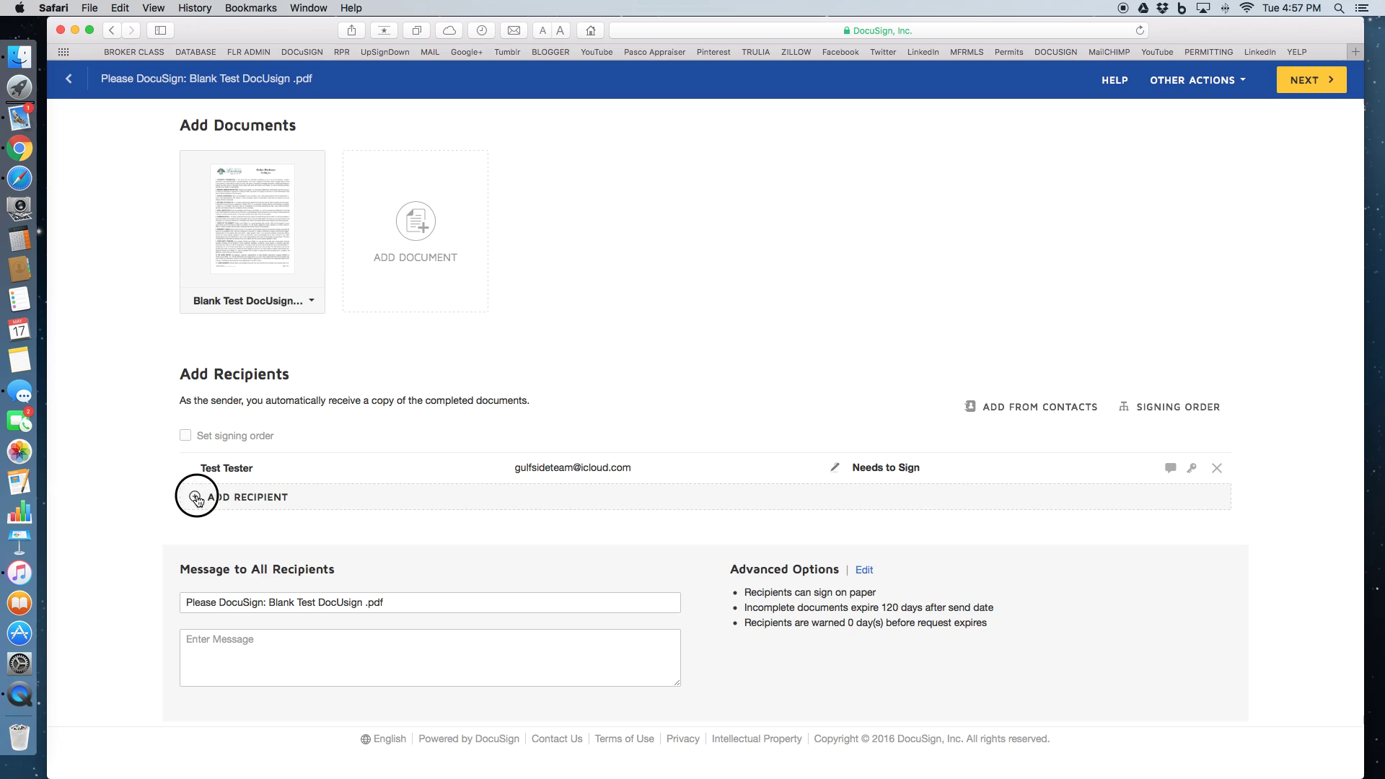
{"action": "left_click", "coordinate": [228, 497]}
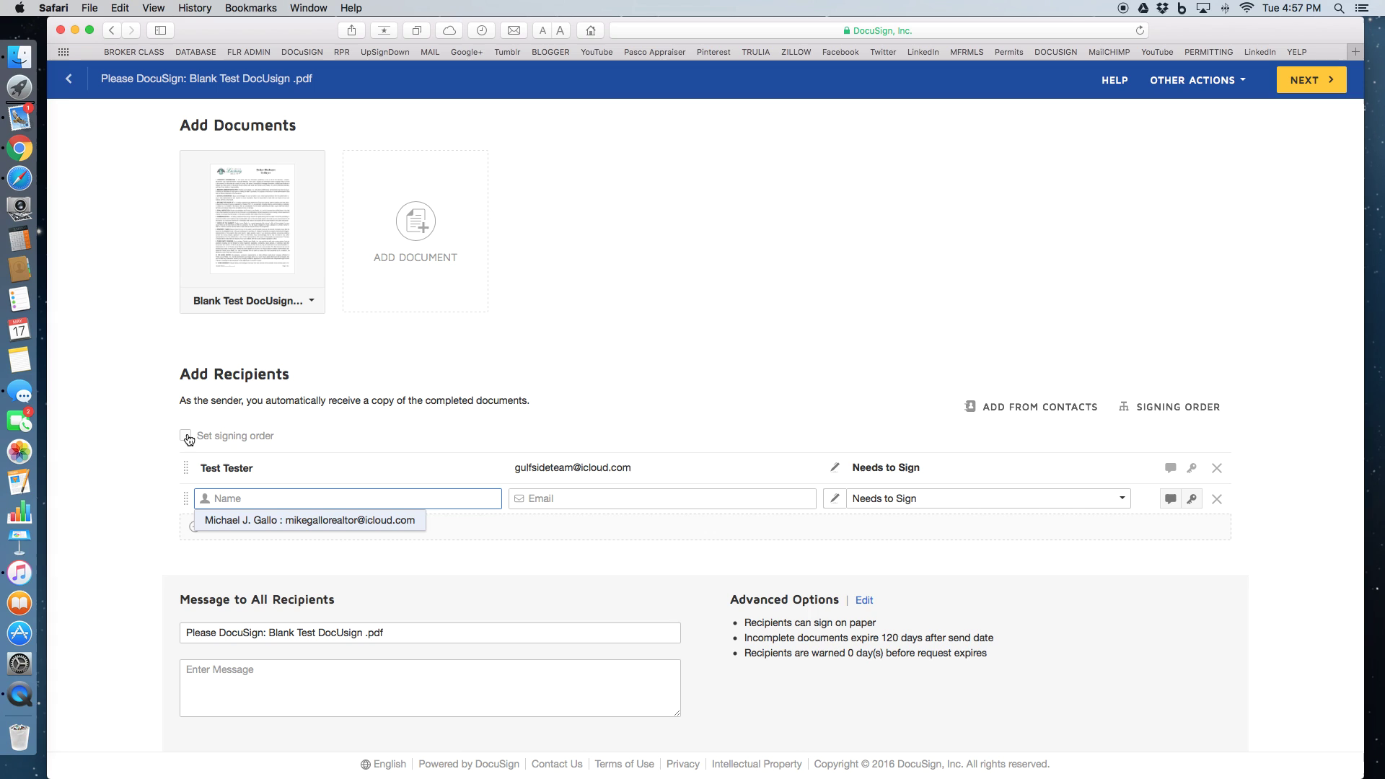
{"action": "left_click", "coordinate": [1217, 499]}
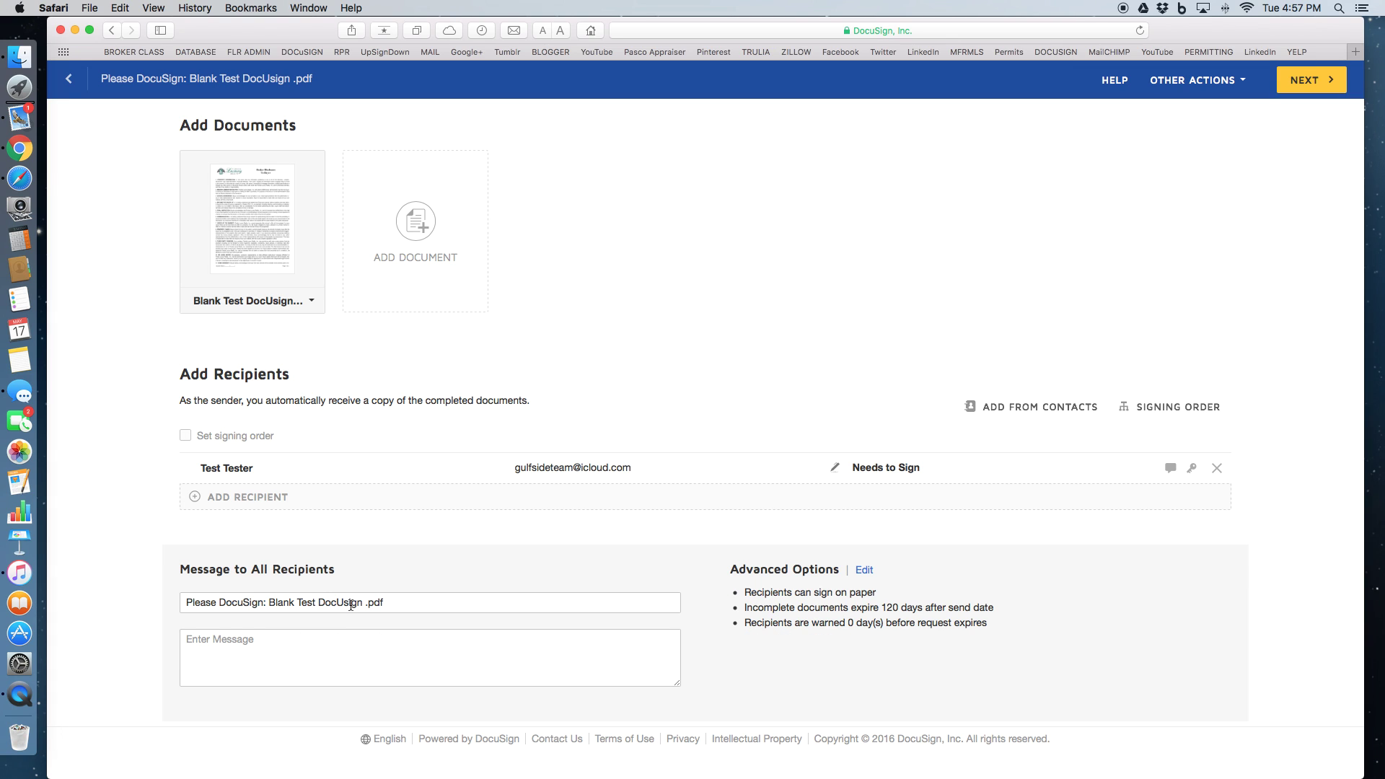
Set the subject to 'Offer on Your Home' with message 'Follow the prompts on the screen and you will be Great'
{"action": "left_click", "coordinate": [415, 230]}
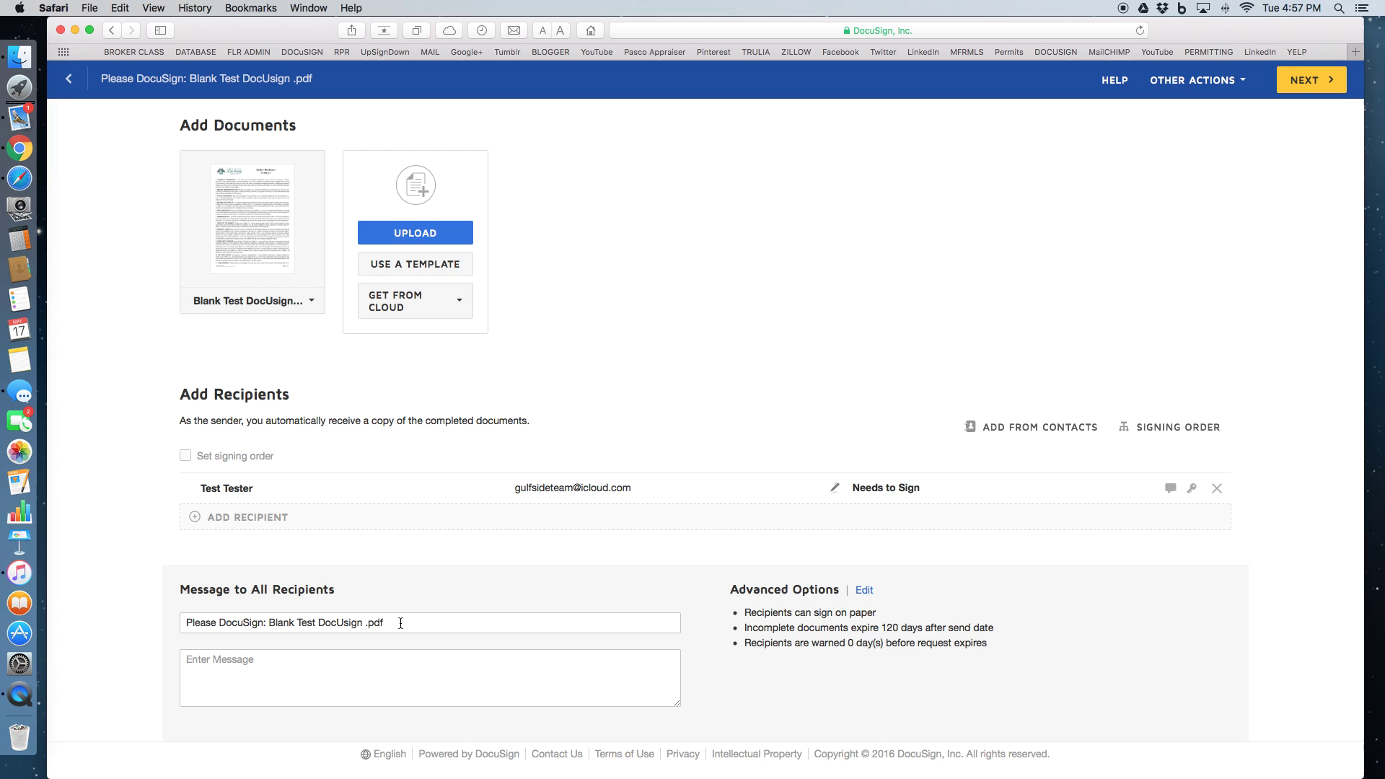
{"action": "left_click_drag", "start_coordinate": [400, 623], "coordinate": [164, 623]}
{"action": "type", "text": "O"}
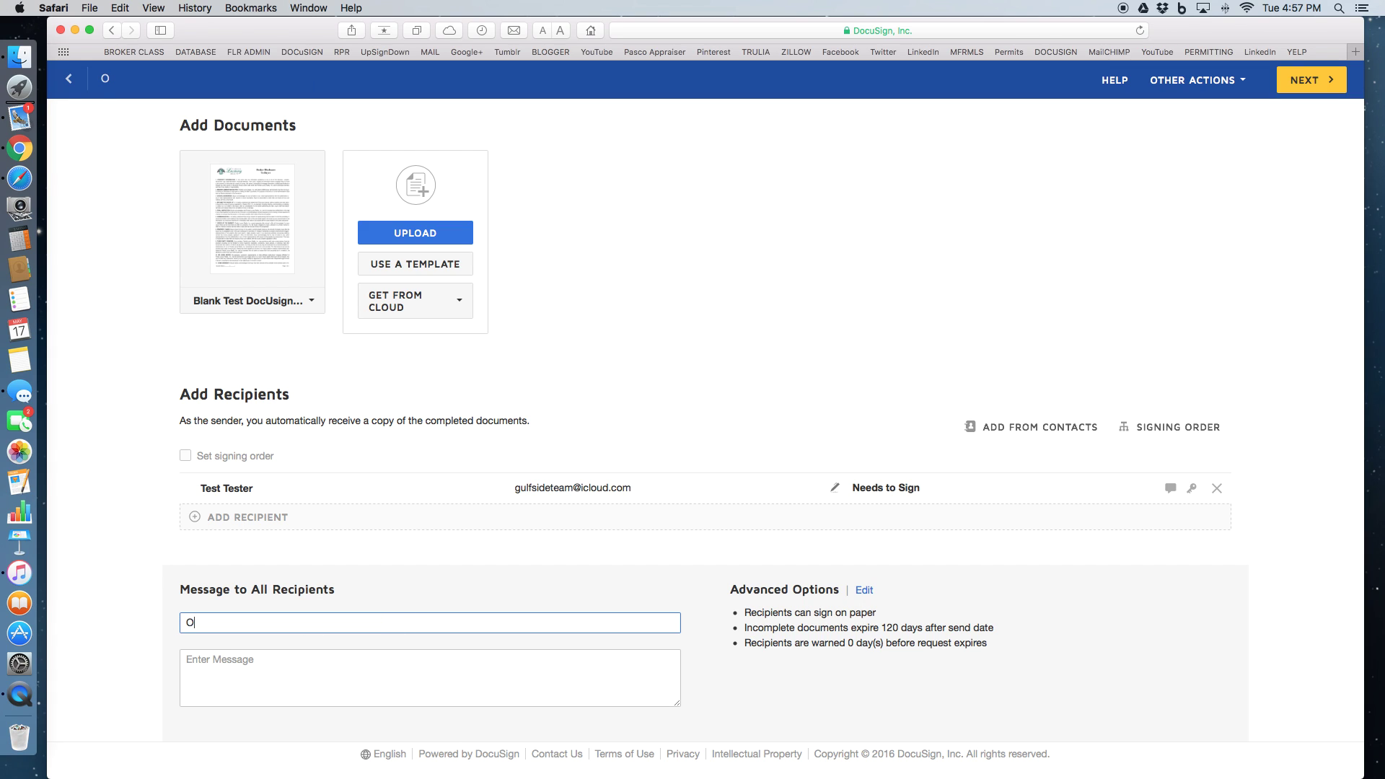
{"action": "type", "text": "ffer on Your Home"}
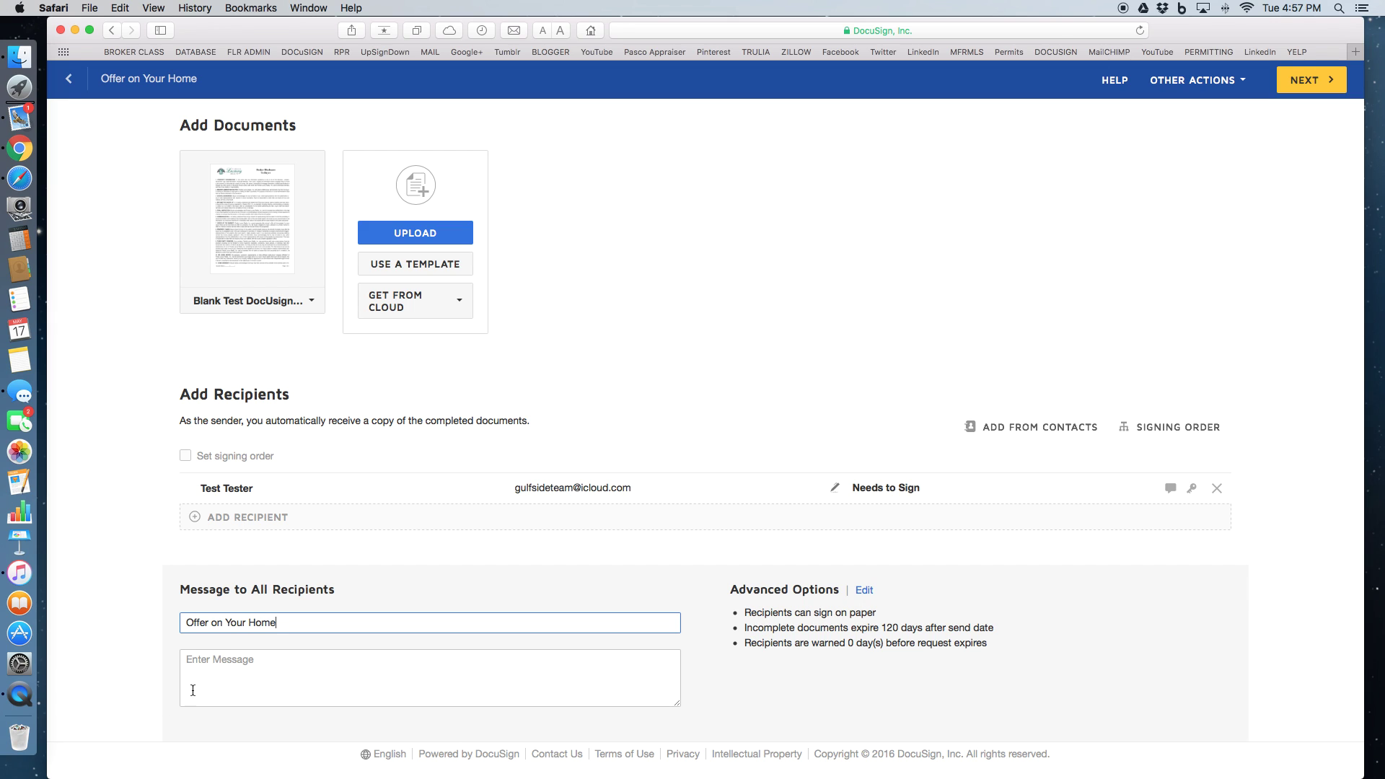
{"action": "left_click", "coordinate": [215, 671]}
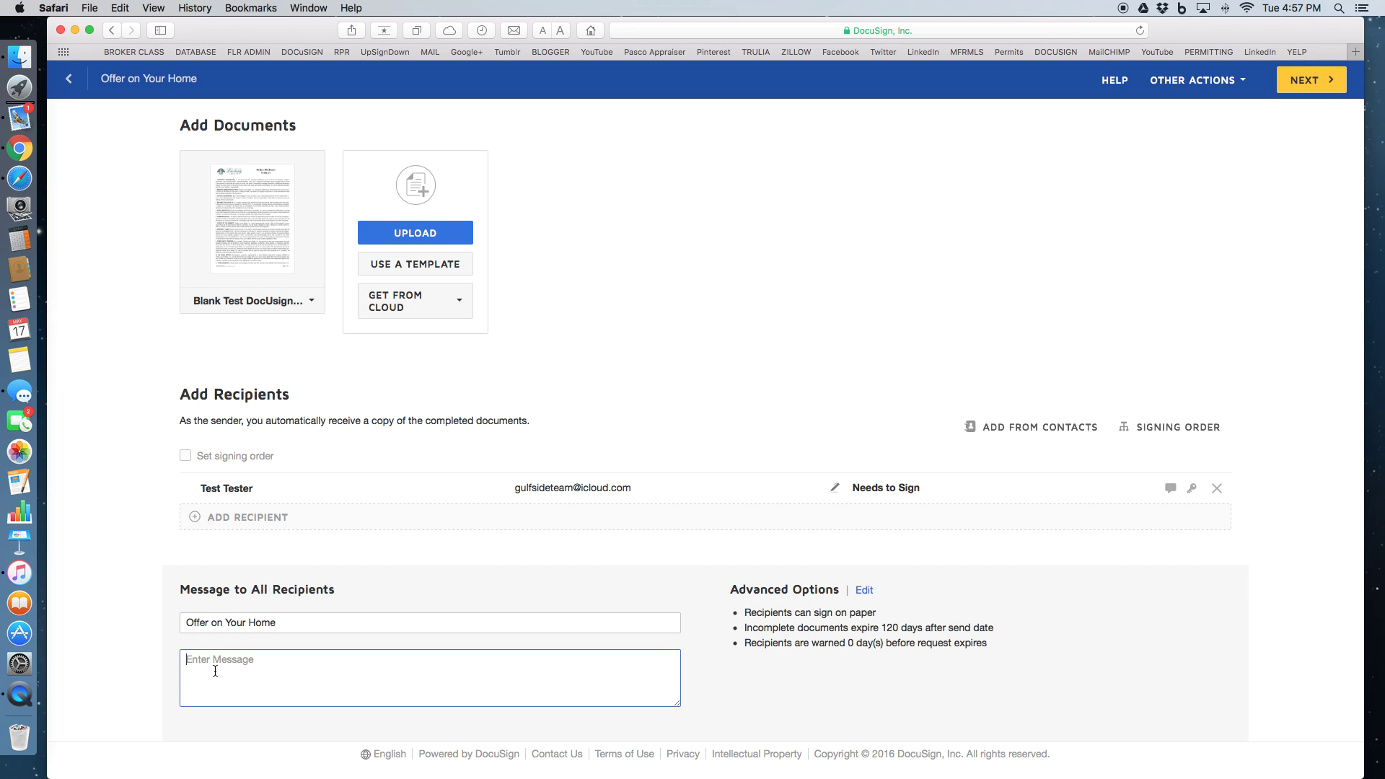
{"action": "type", "text": "Follow the prompts on the screen and you will be "}
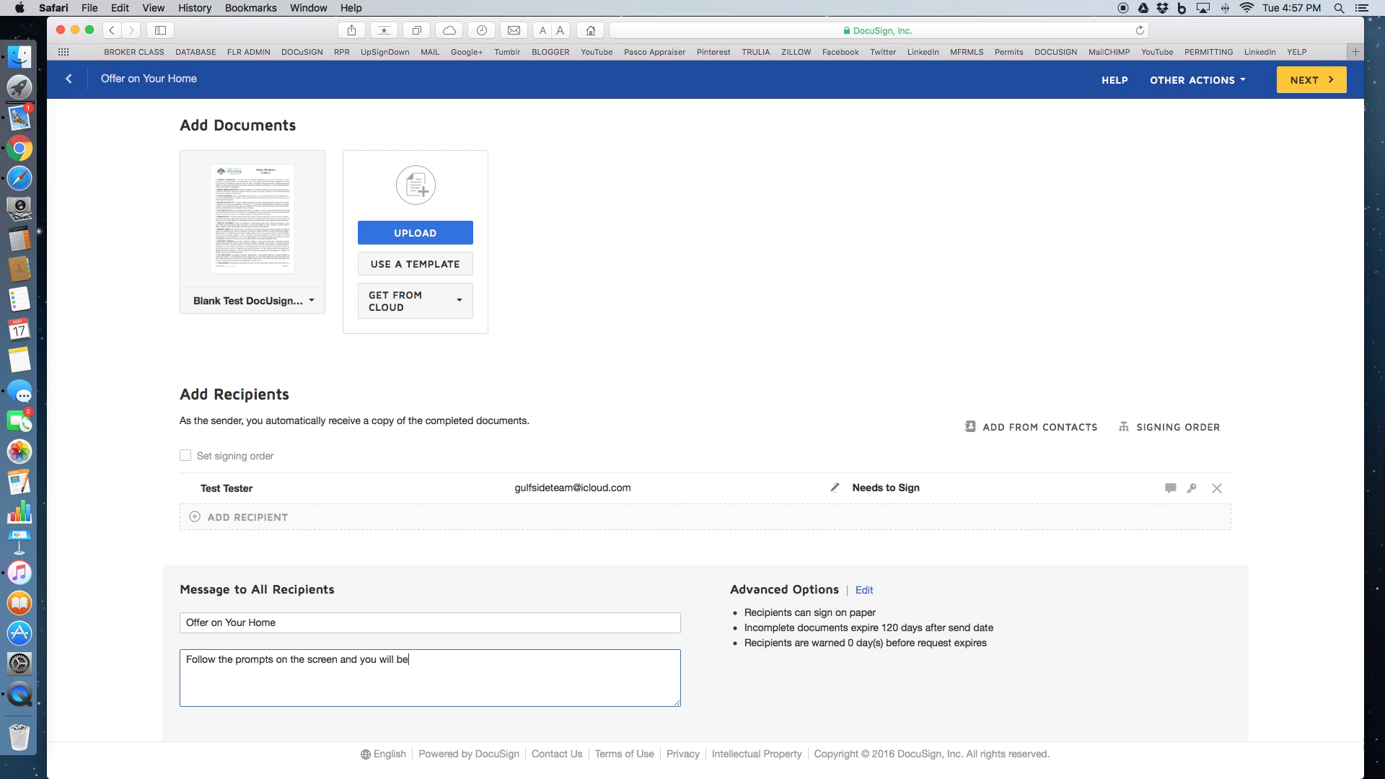
{"action": "type", "text": "Great."}
{"action": "left_click", "coordinate": [1297, 84]}
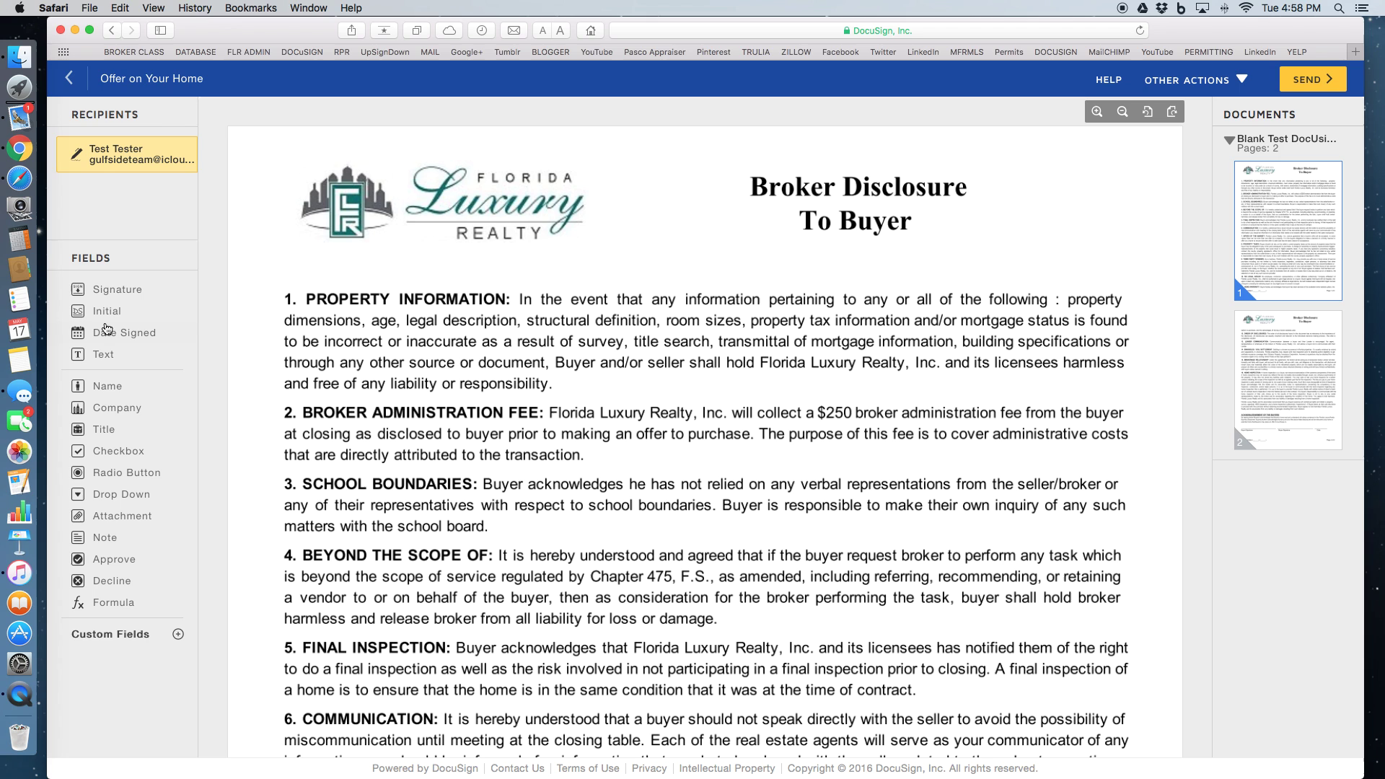
Place Initial fields on the Buyers Initials lines of page 1 and page 2
{"action": "scroll", "coordinate": [690, 581], "scroll_direction": "down", "scroll_amount": 10}
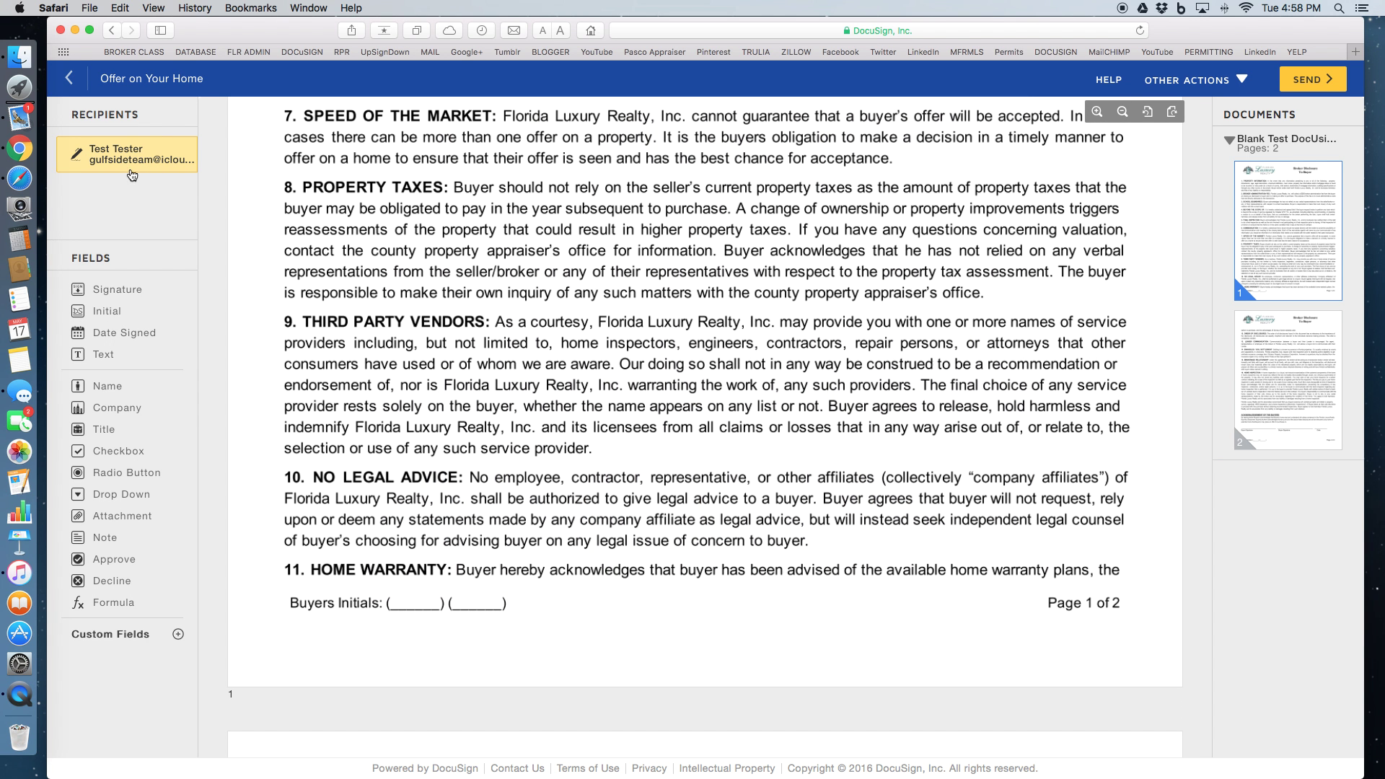
{"action": "left_click", "coordinate": [101, 312]}
{"action": "left_click_drag", "start_coordinate": [101, 312], "coordinate": [390, 573]}
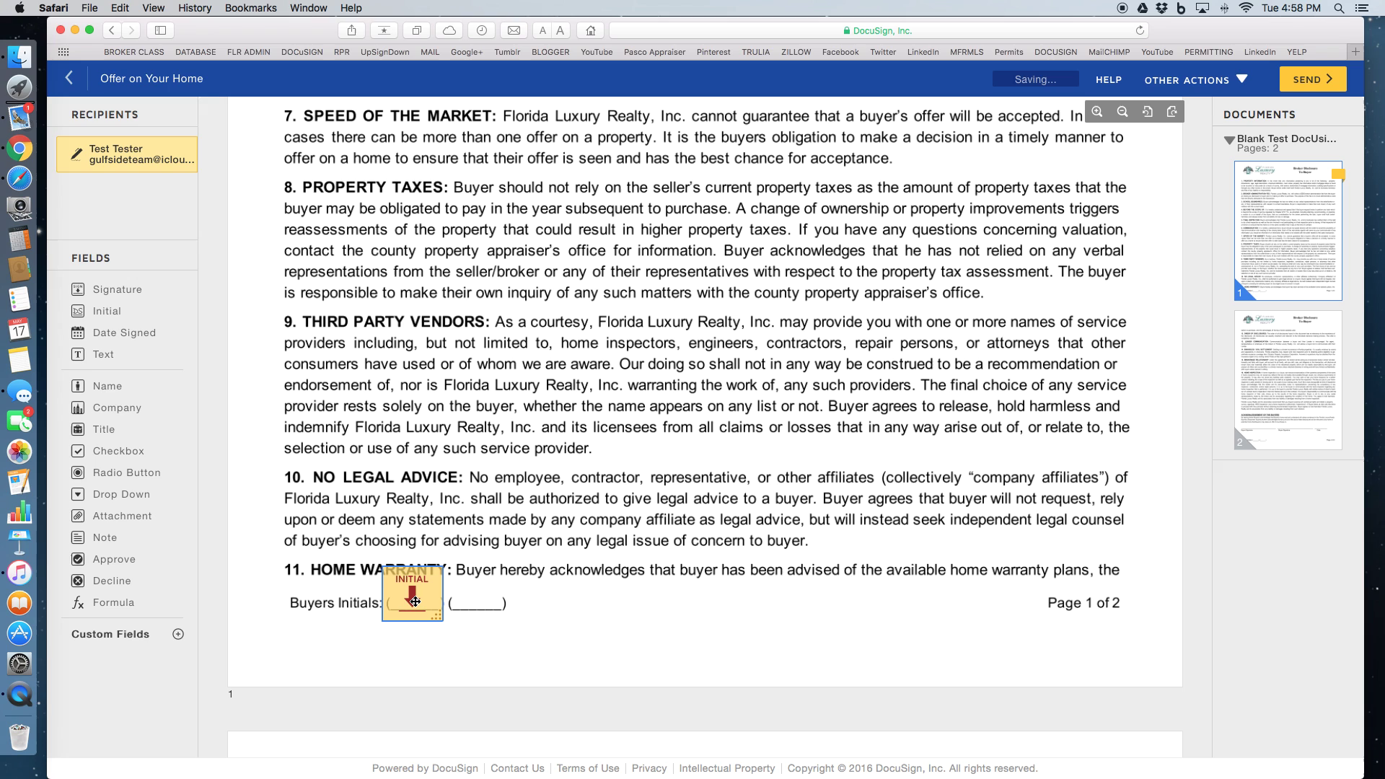
{"action": "scroll", "coordinate": [663, 629], "scroll_direction": "down", "scroll_amount": 5}
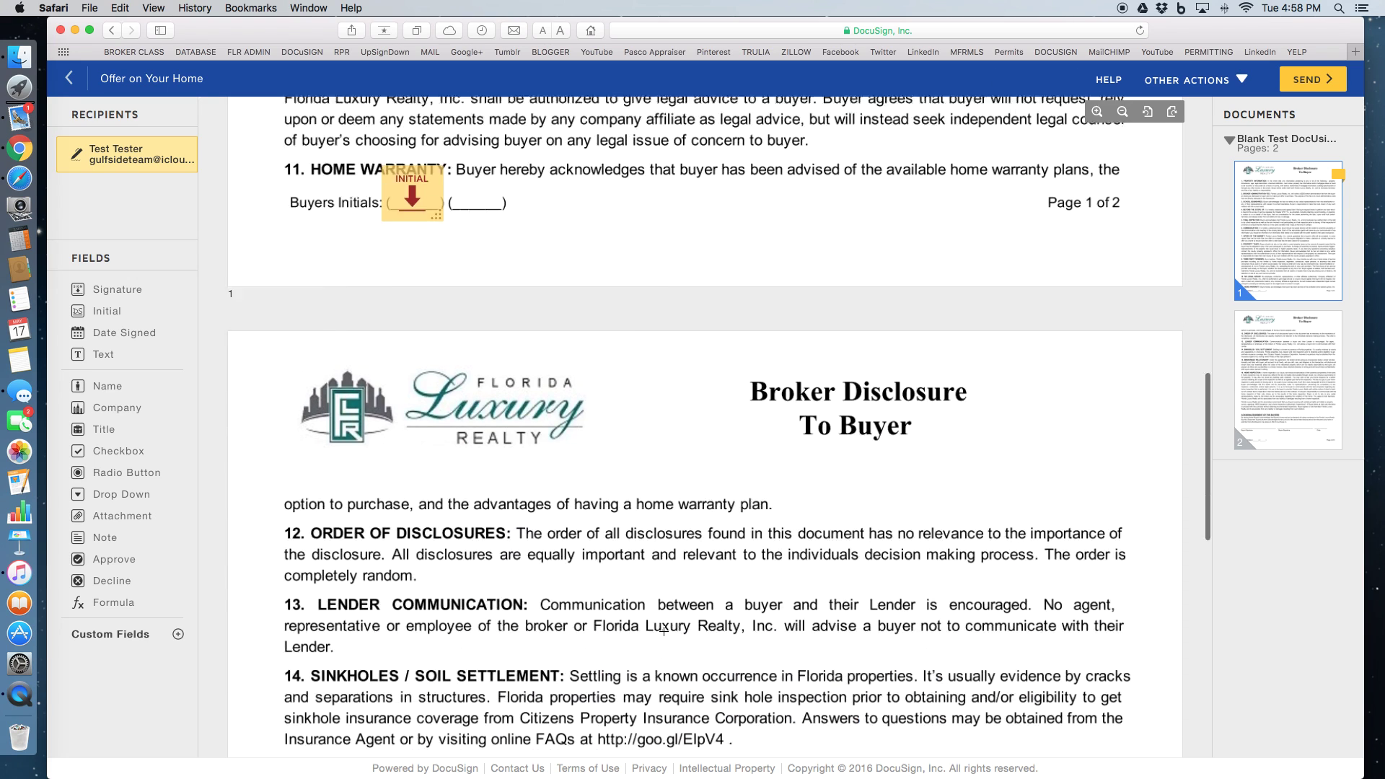
{"action": "scroll", "coordinate": [663, 630], "scroll_direction": "down", "scroll_amount": 10}
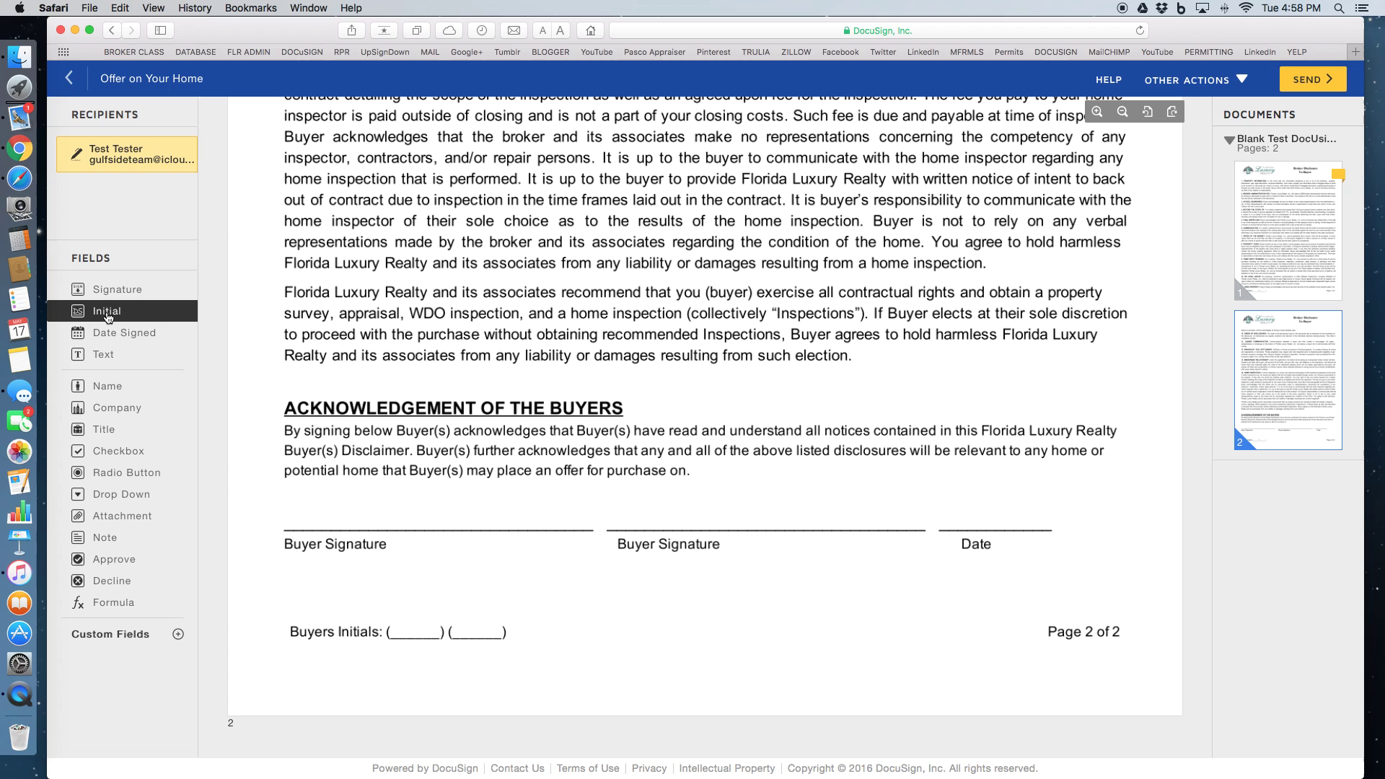
{"action": "left_click_drag", "start_coordinate": [108, 317], "coordinate": [390, 598]}
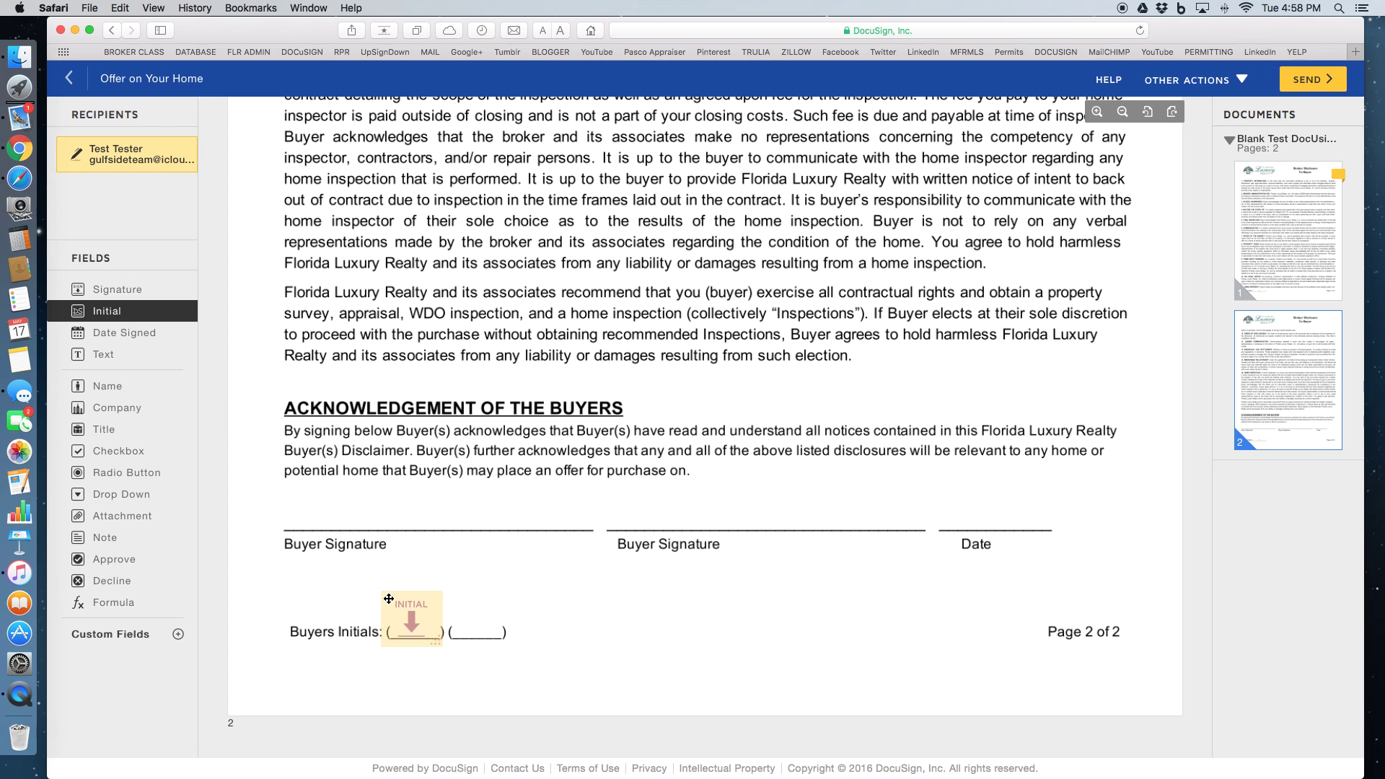
{"action": "left_click_drag", "start_coordinate": [389, 599], "coordinate": [388, 601]}
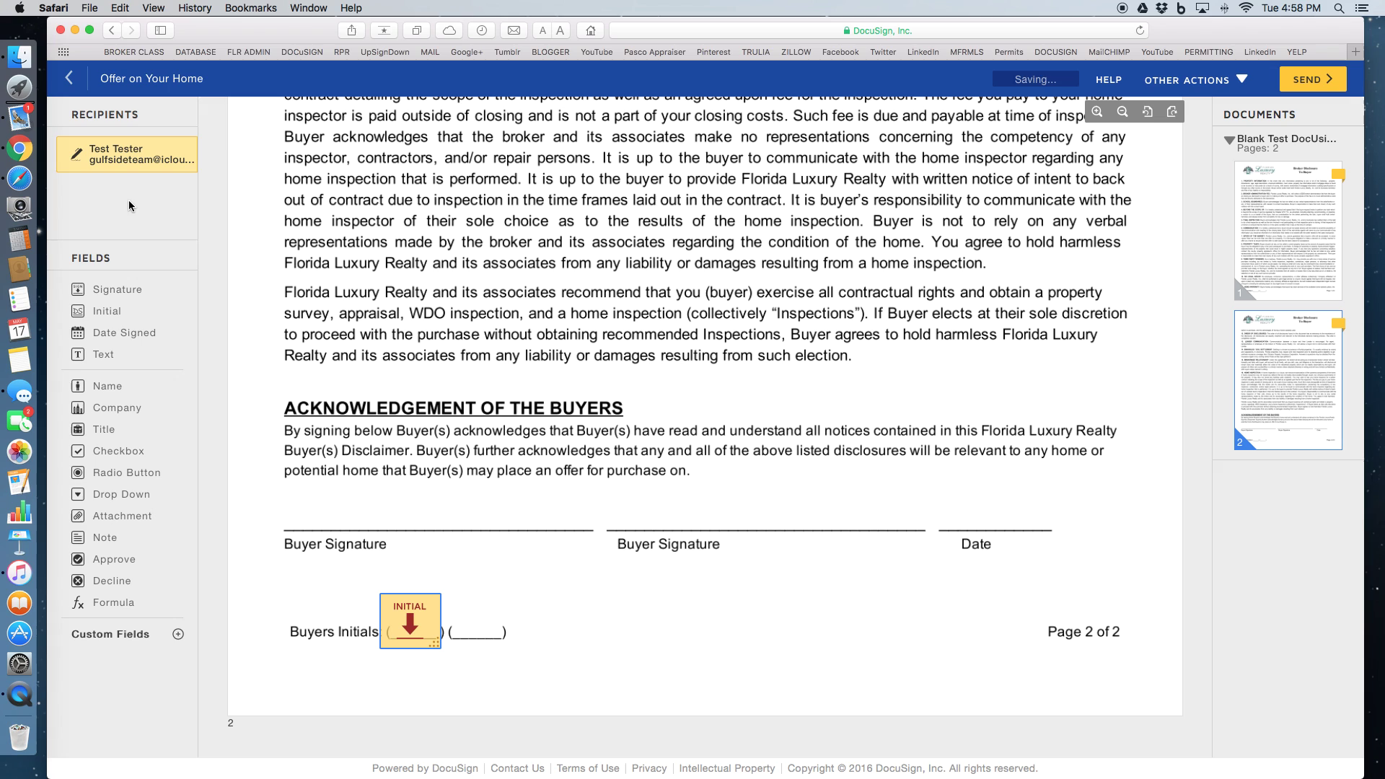
Put a Signature field on the first Buyer Signature line and a Date Signed field on Date
{"action": "left_click", "coordinate": [98, 291]}
{"action": "mouse_move", "coordinate": [98, 291]}
{"action": "left_mouse_down"}
{"action": "mouse_move", "coordinate": [387, 465]}
{"action": "mouse_move", "coordinate": [309, 497]}
{"action": "left_mouse_up"}
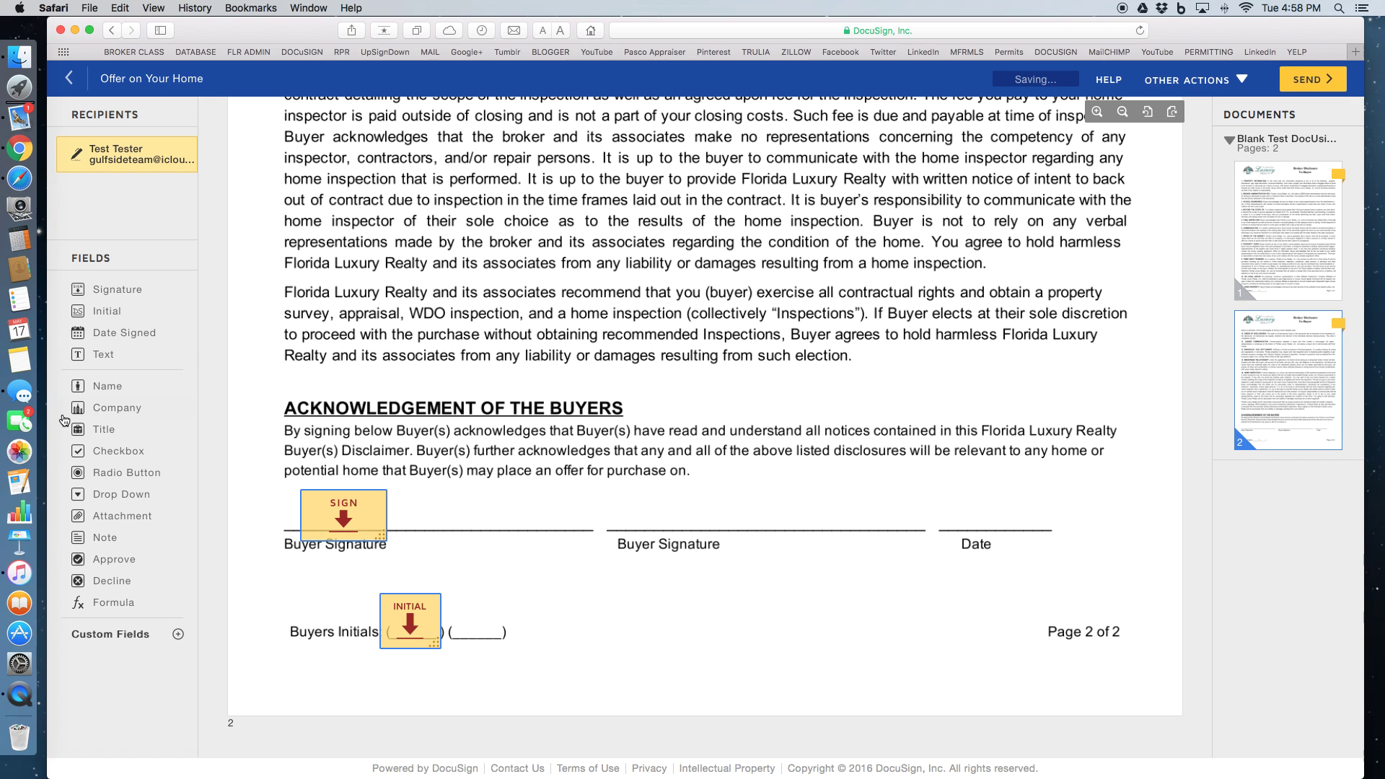
{"action": "left_click_drag", "start_coordinate": [102, 334], "coordinate": [951, 509]}
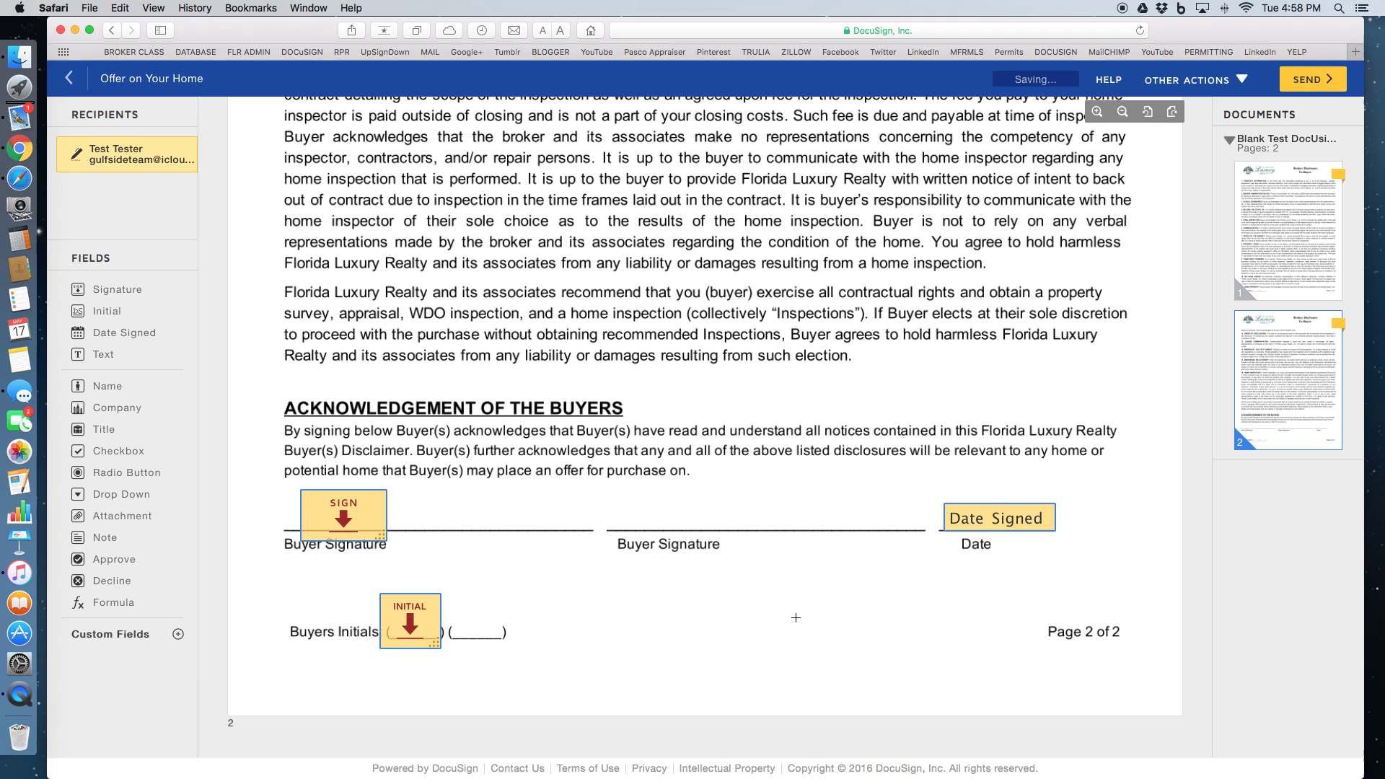
{"action": "left_click", "coordinate": [795, 617]}
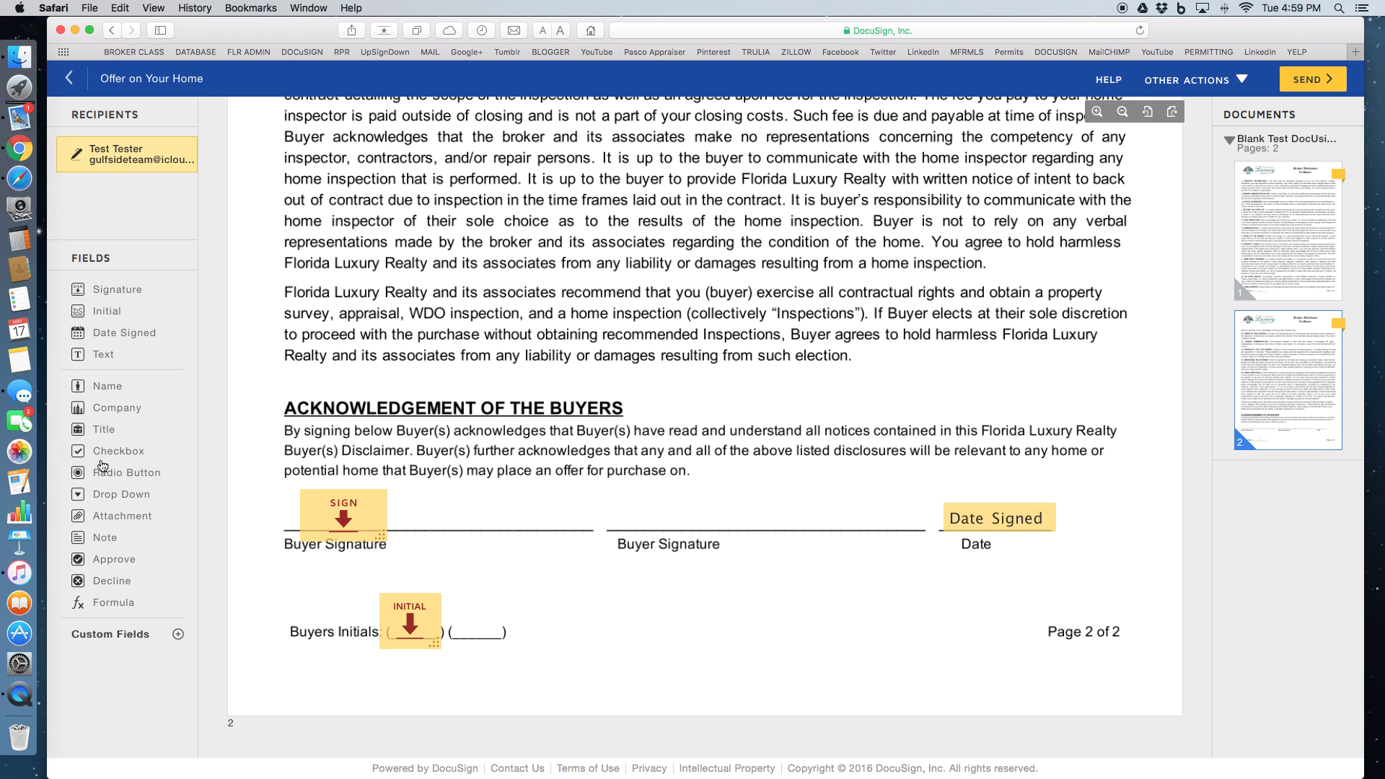
Add a Text field on the second Buyer Signature line
{"action": "left_click", "coordinate": [102, 355]}
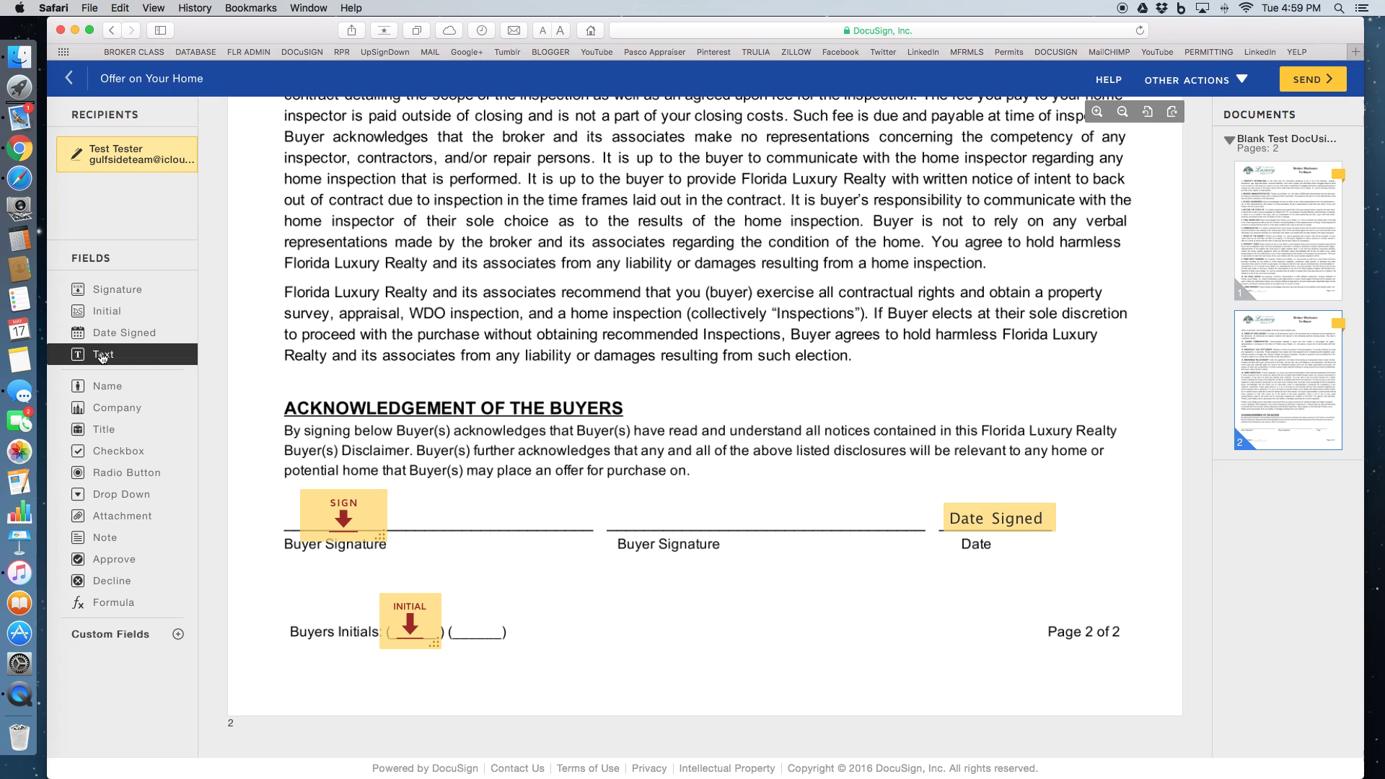
{"action": "left_click", "coordinate": [644, 500]}
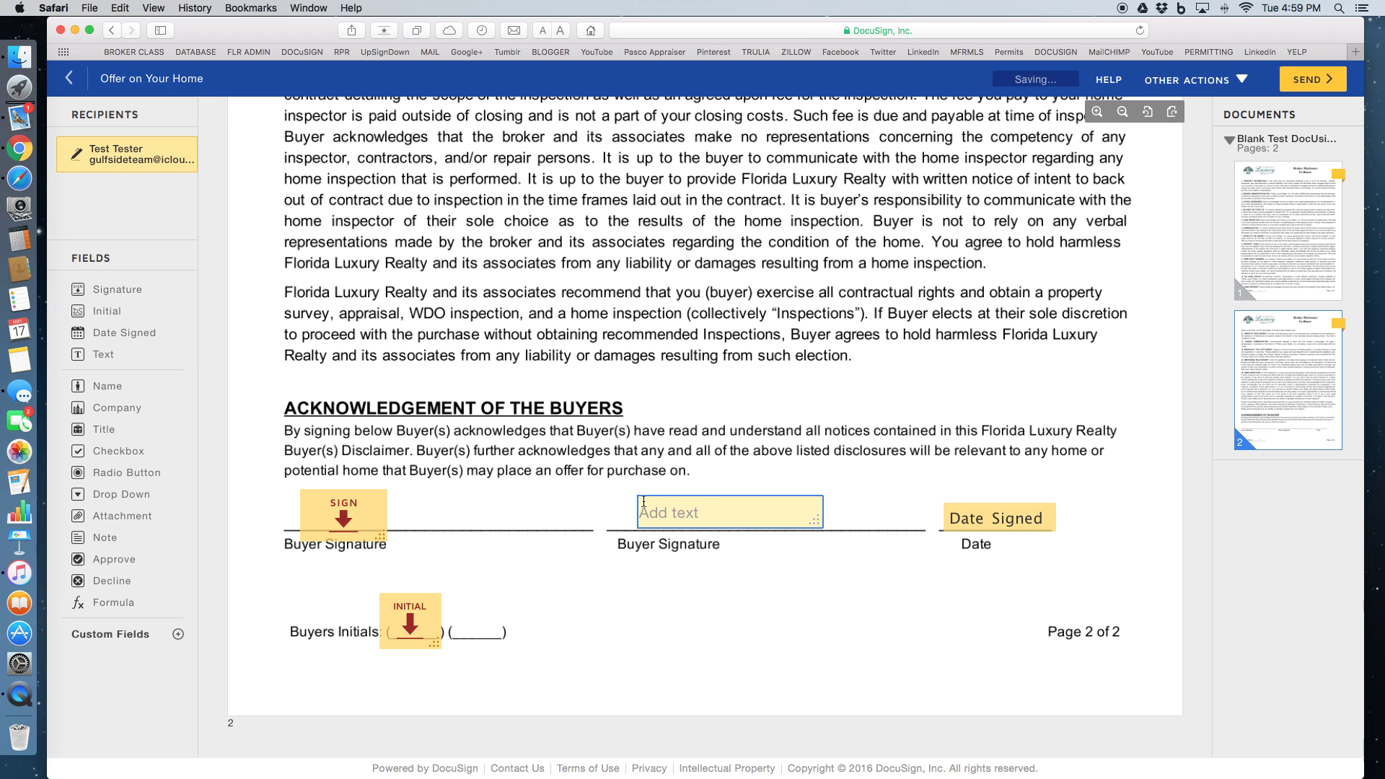
{"action": "left_click", "coordinate": [683, 635]}
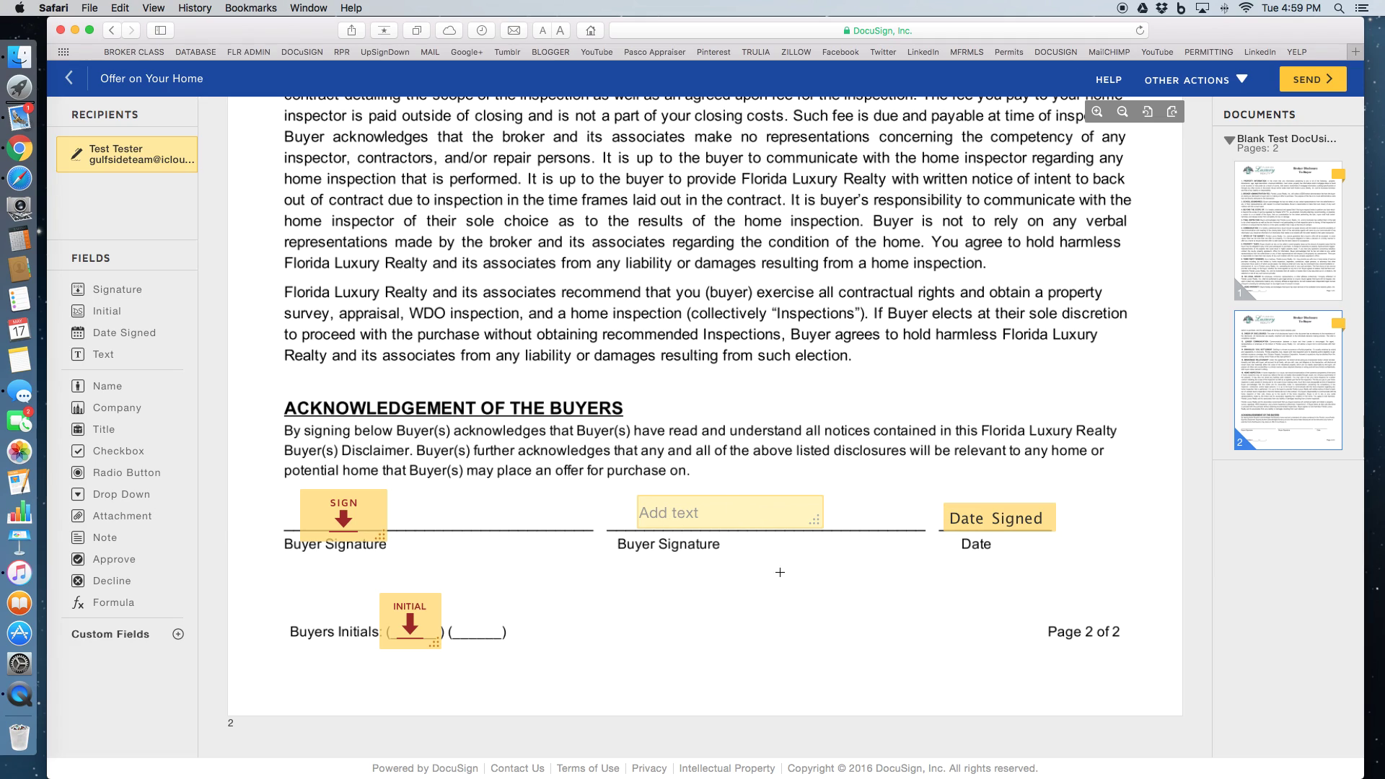
{"action": "scroll", "coordinate": [790, 593], "scroll_direction": "up", "scroll_amount": 20}
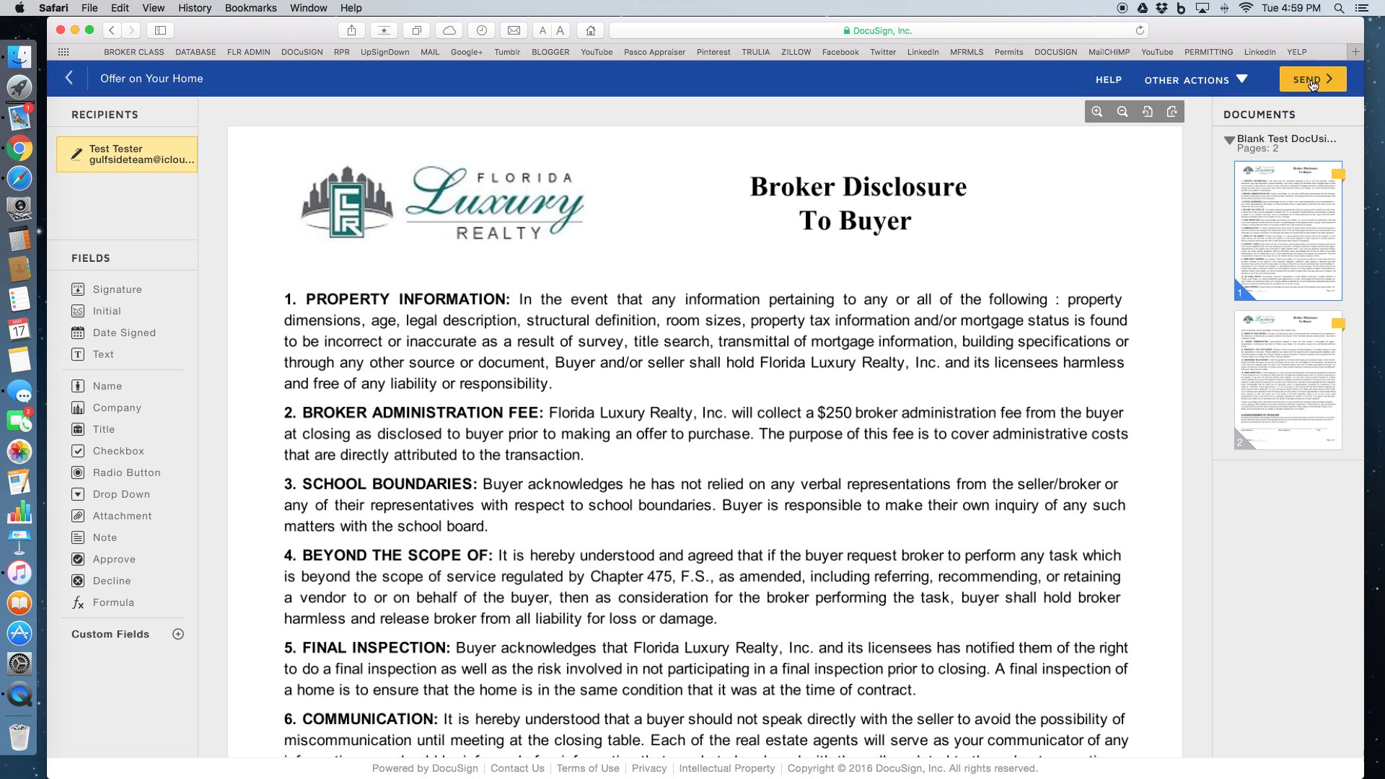
Send the Offer on Your Home envelope and switch to Mail
{"action": "left_click", "coordinate": [1311, 81]}
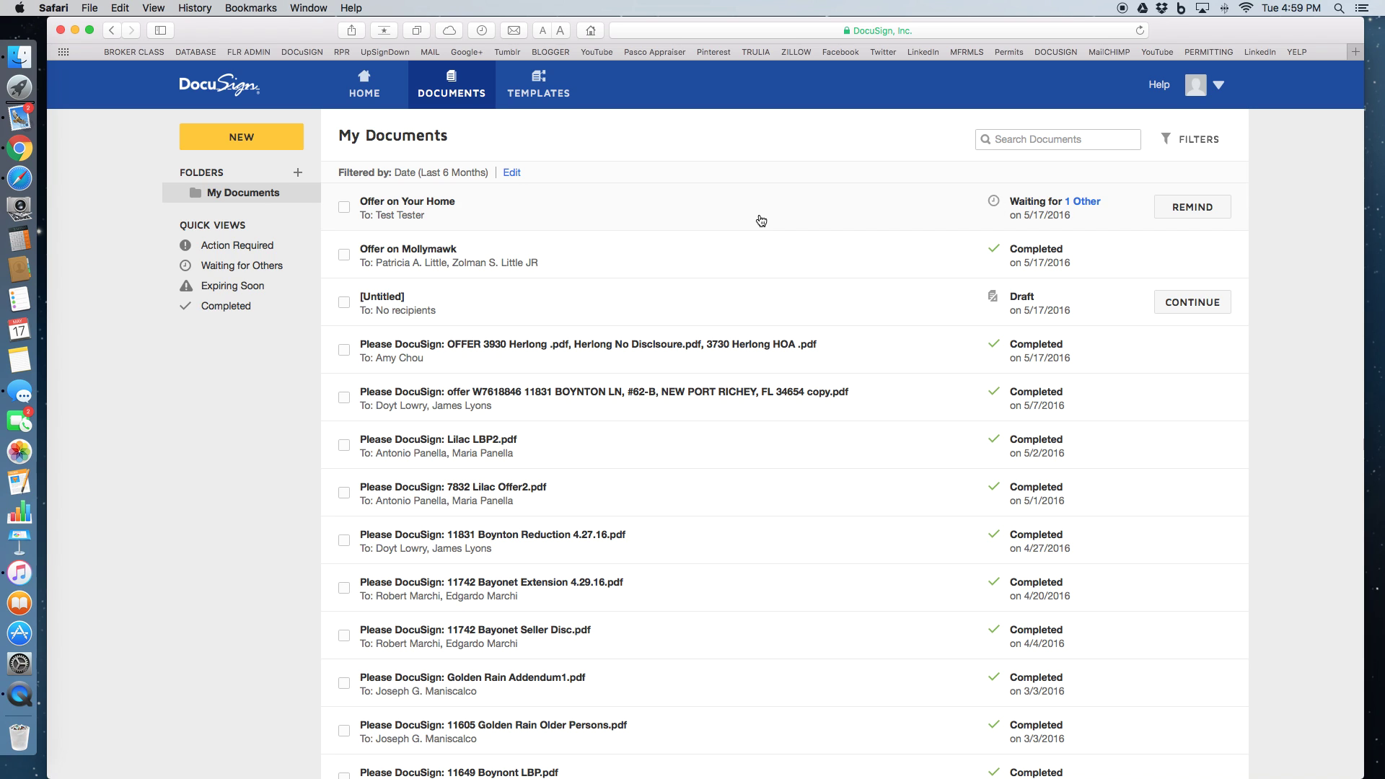
{"action": "left_click", "coordinate": [20, 120]}
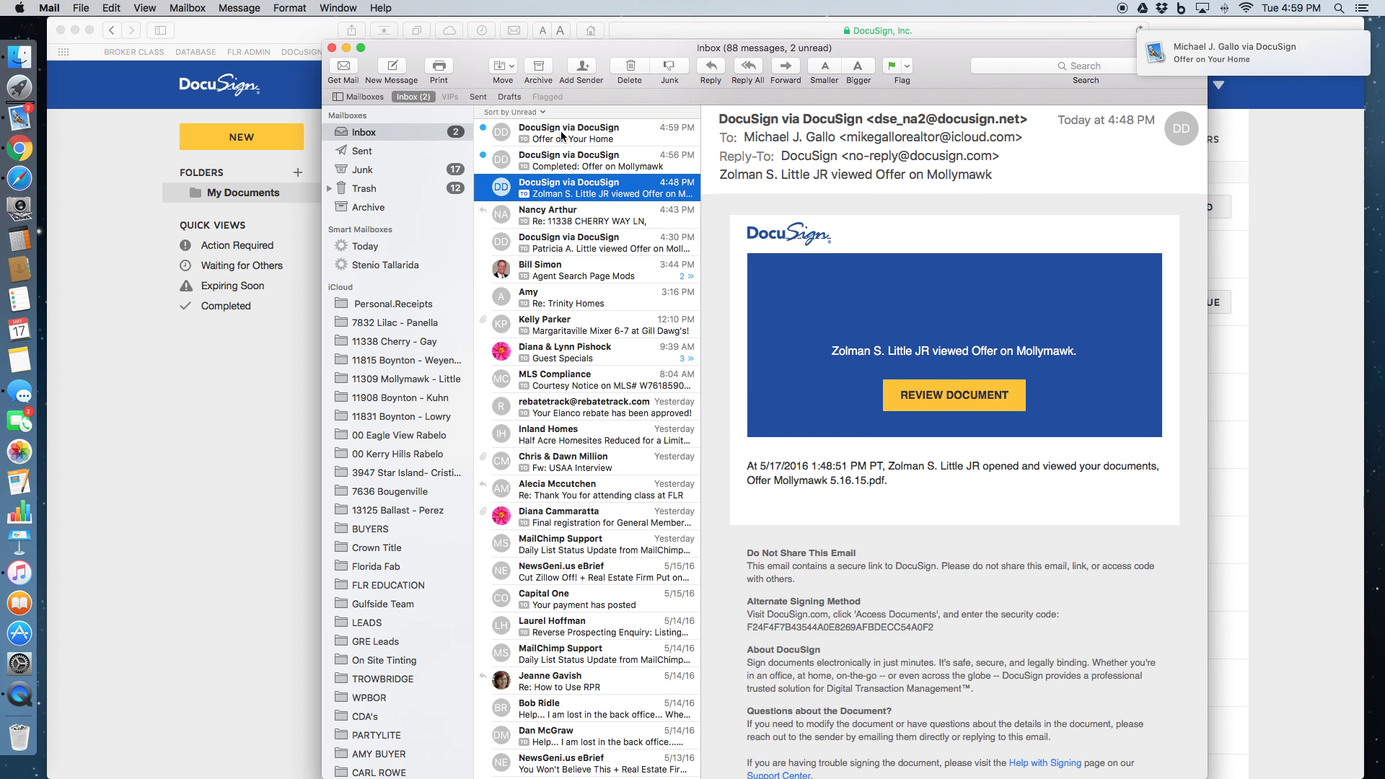
Open the 'Offer on Your Home' signing email in the Mail inbox
{"action": "left_click", "coordinate": [561, 135]}
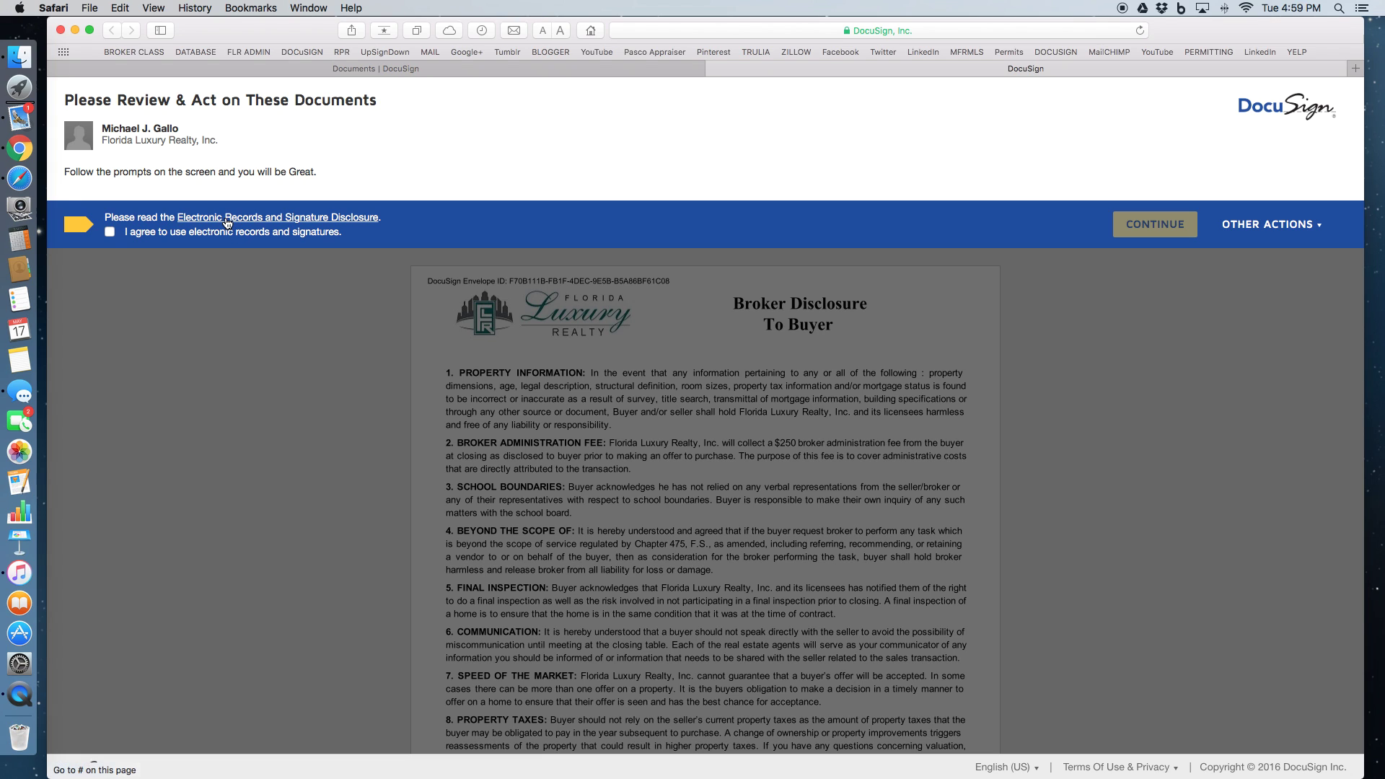
Accept electronic records and signatures, continue to the document, and allow the location request
{"action": "left_click", "coordinate": [110, 232]}
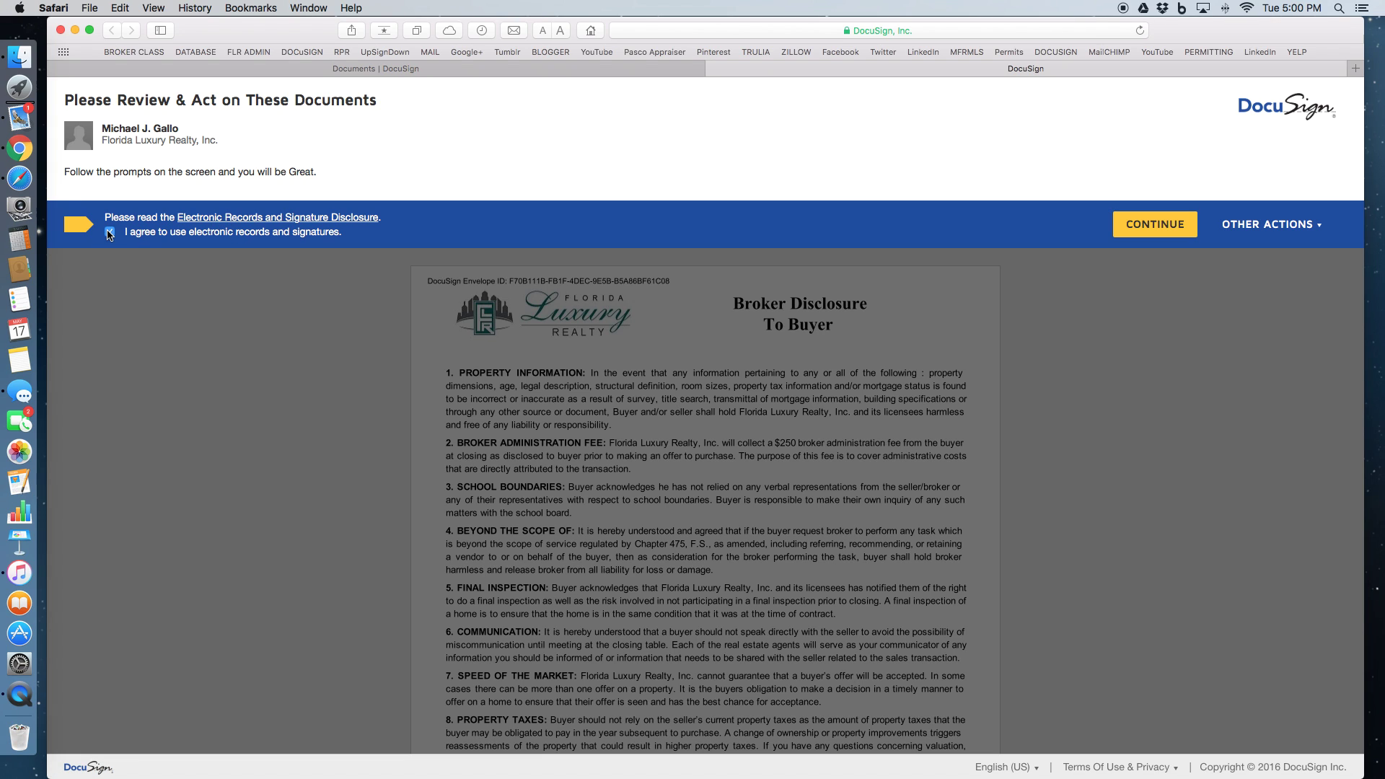
{"action": "left_click", "coordinate": [1154, 224]}
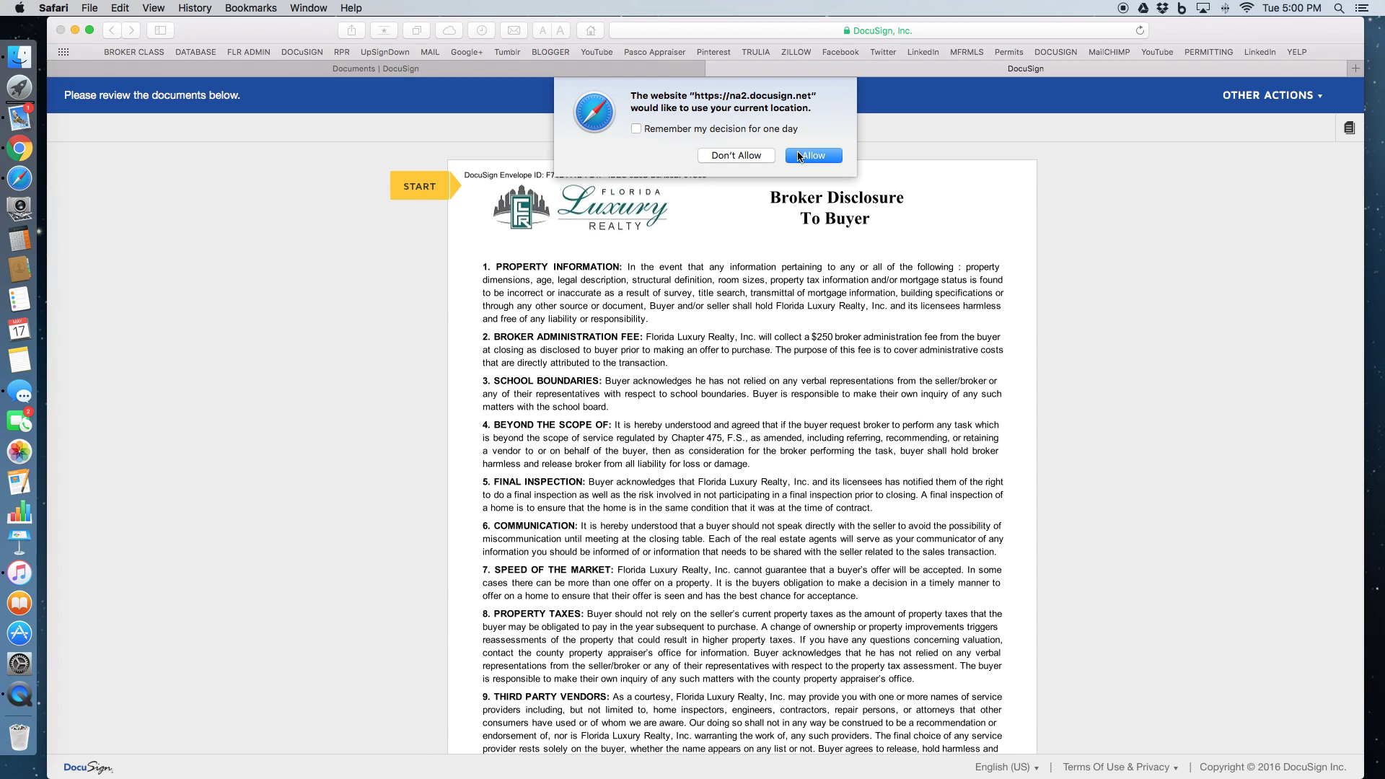
{"action": "left_click", "coordinate": [800, 157]}
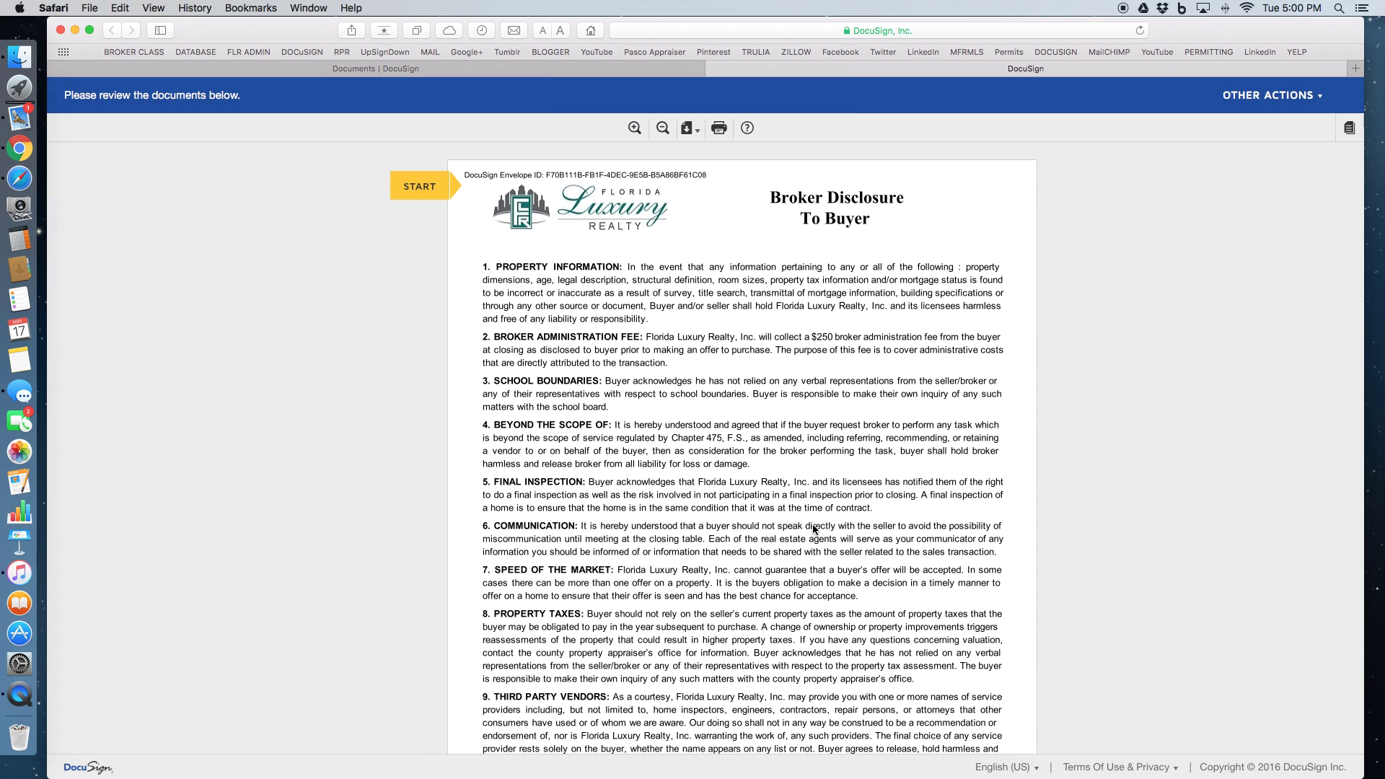
Start initialing page 1's Buyers Initials field and choose a slanted italic handwriting style
{"action": "scroll", "coordinate": [813, 529], "scroll_direction": "down", "scroll_amount": 5}
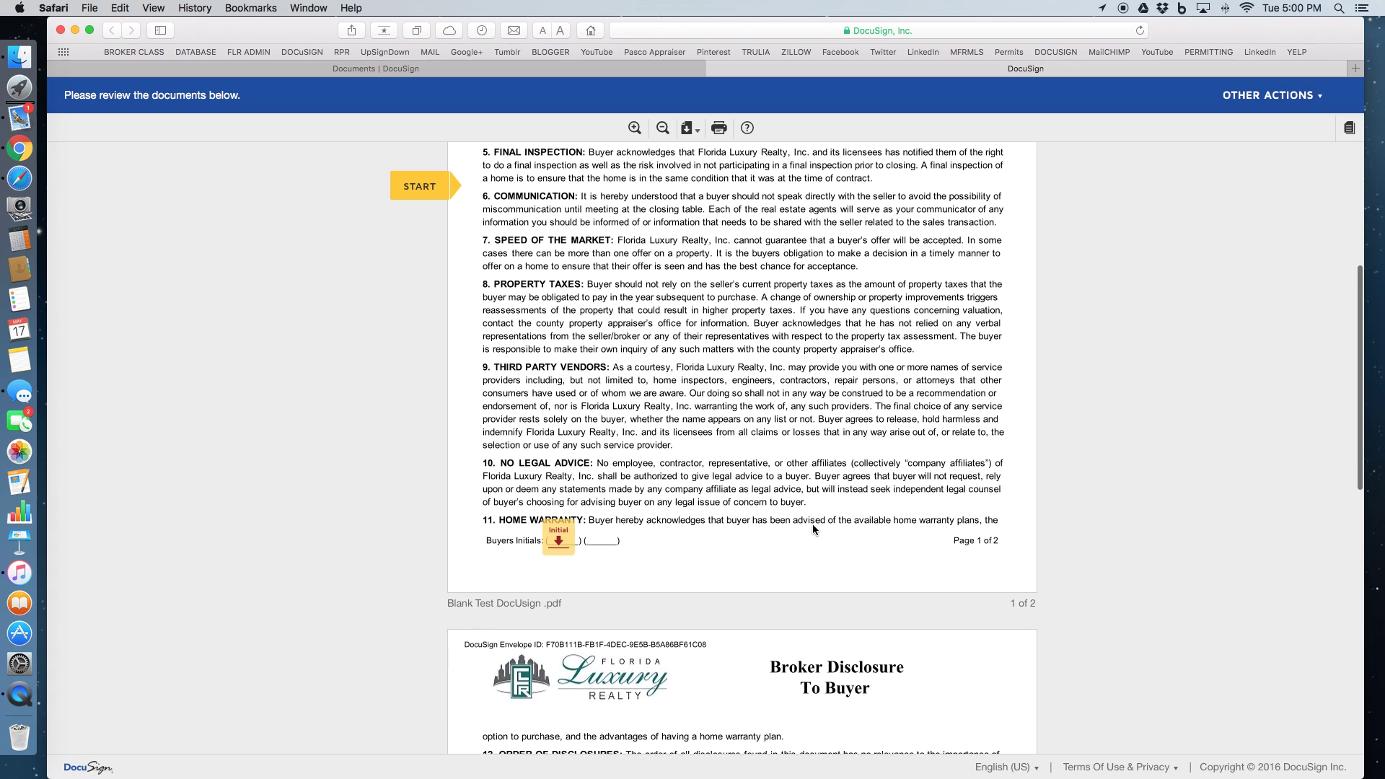
{"action": "left_click", "coordinate": [559, 540]}
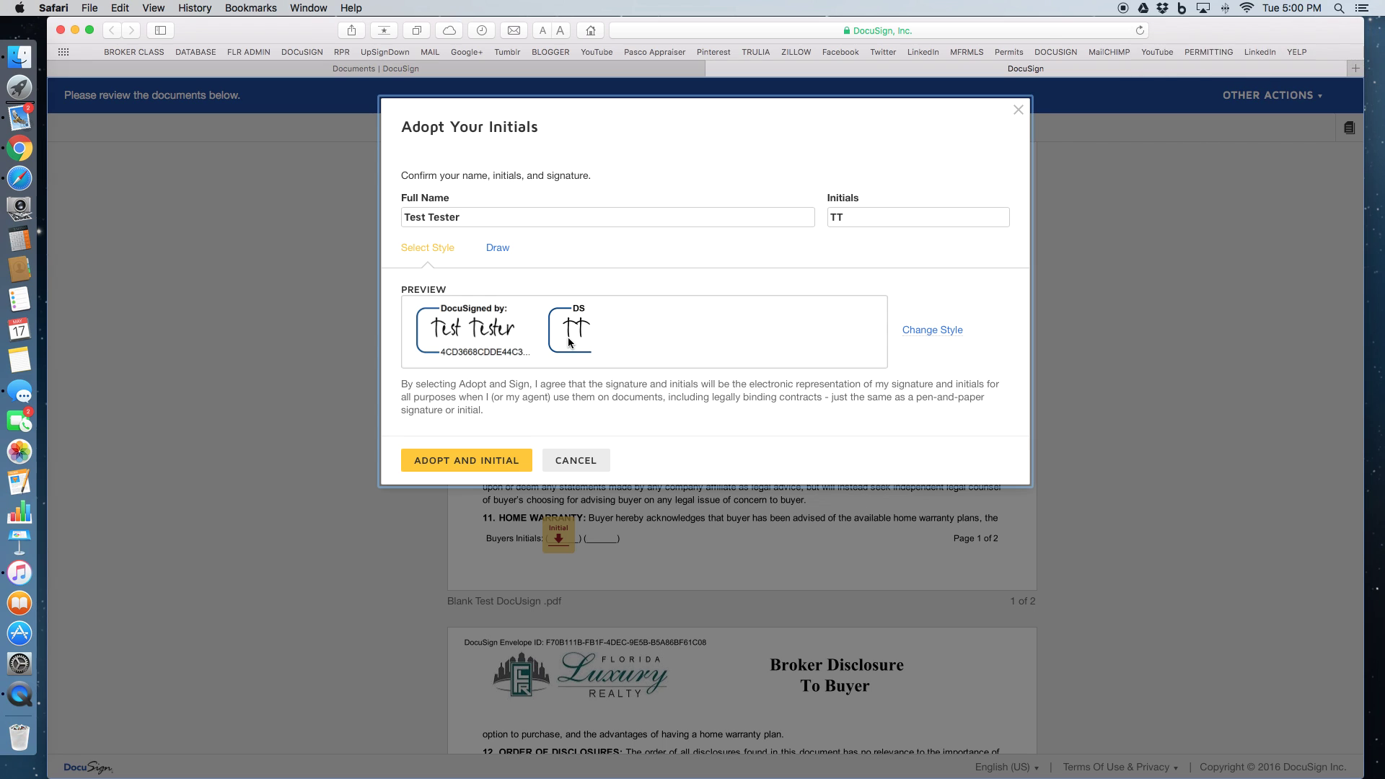
{"action": "left_click", "coordinate": [925, 332]}
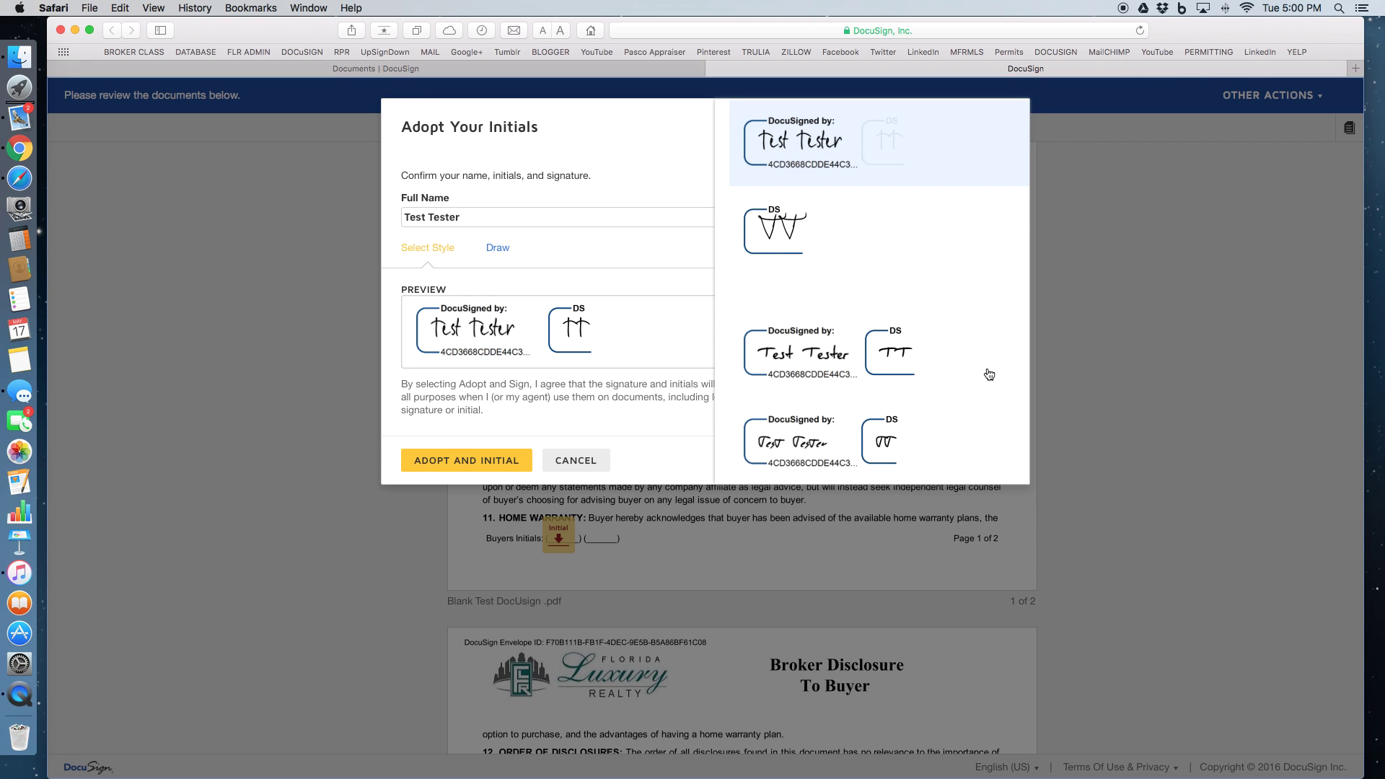
{"action": "scroll", "coordinate": [989, 373], "scroll_direction": "down", "scroll_amount": 5}
{"action": "scroll", "coordinate": [989, 373], "scroll_direction": "down", "scroll_amount": 4}
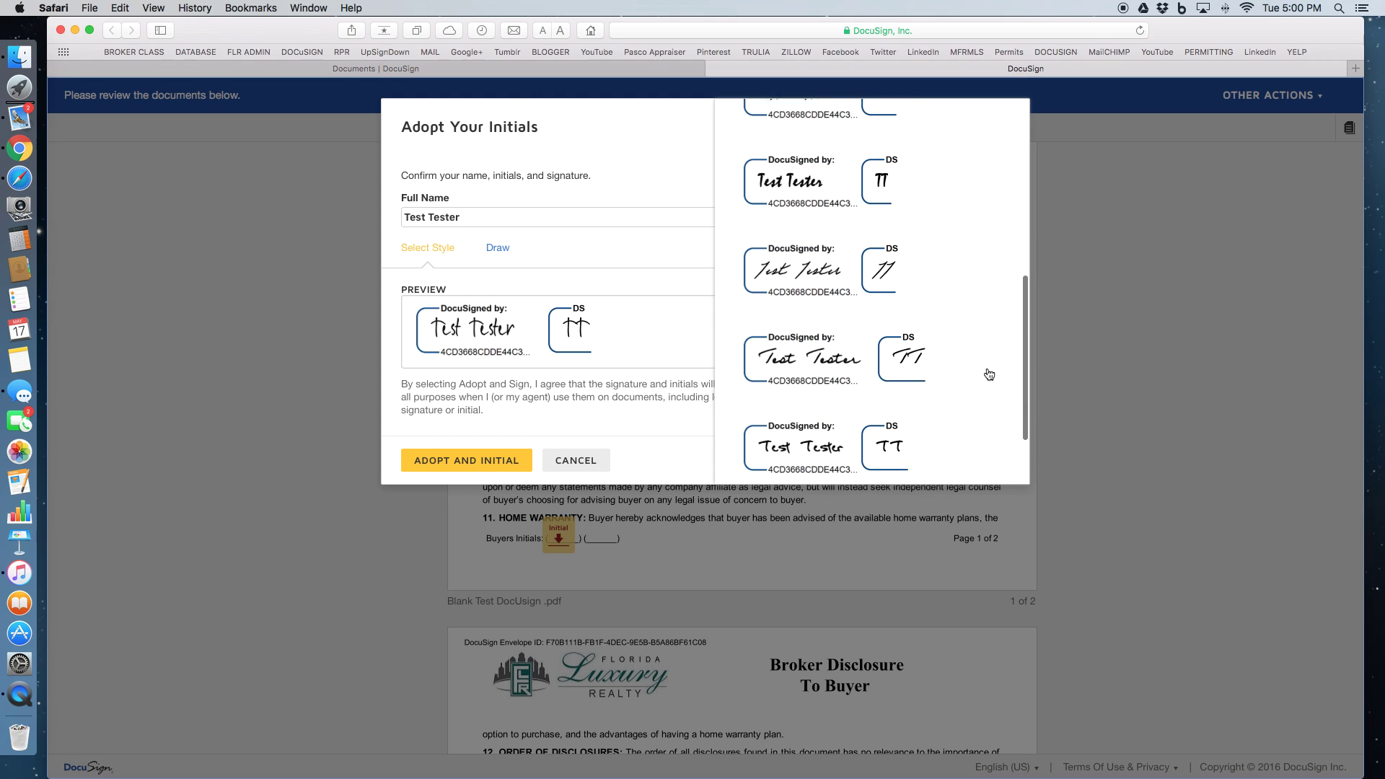
{"action": "scroll", "coordinate": [989, 374], "scroll_direction": "up", "scroll_amount": 2}
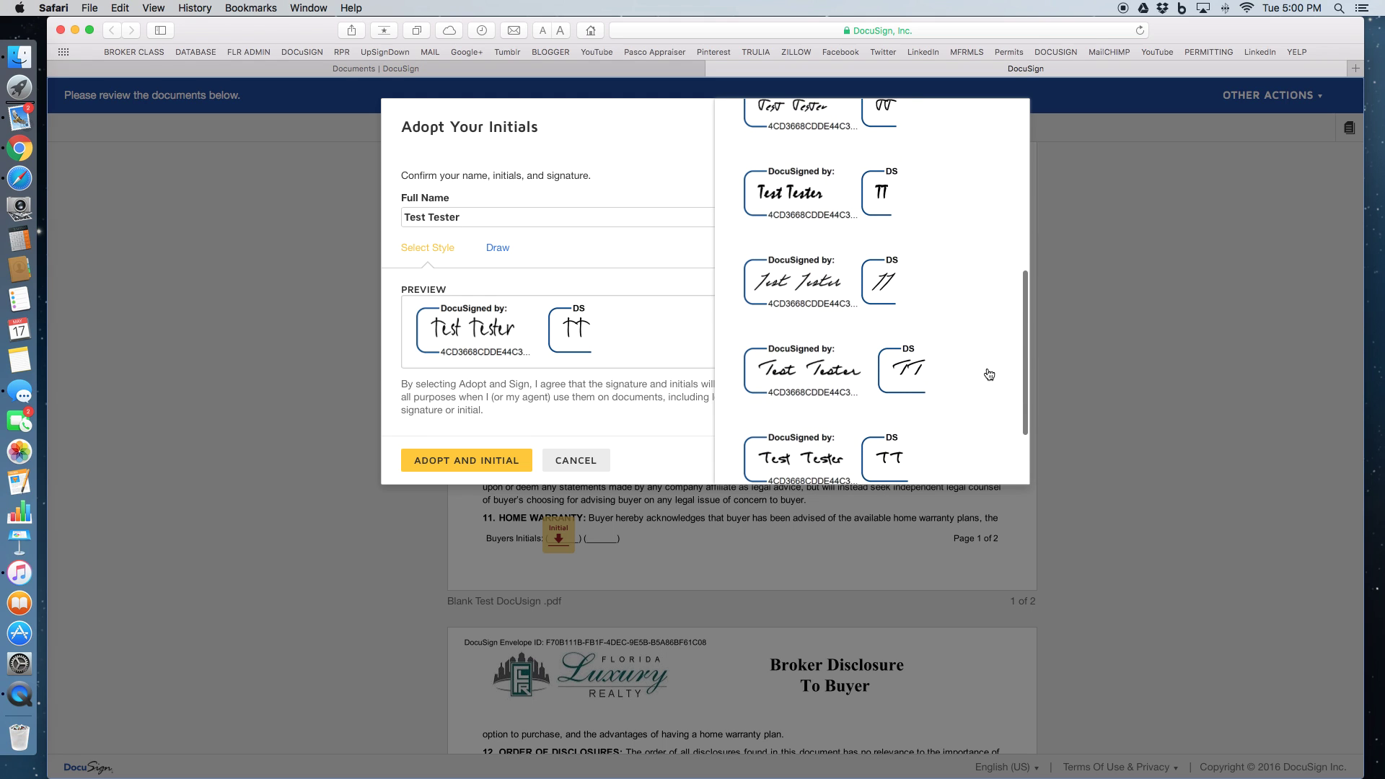
{"action": "left_click", "coordinate": [768, 280]}
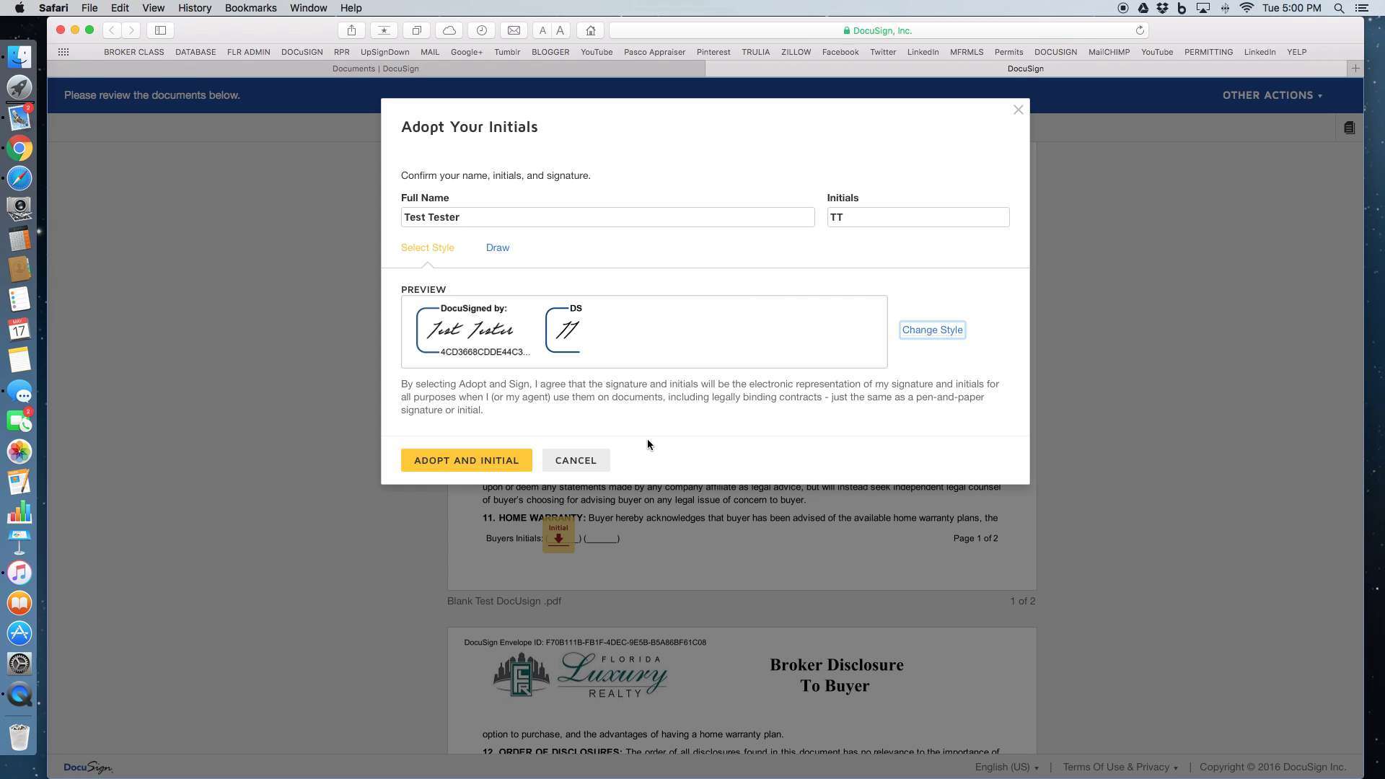
Adopt the italic style to initial page 1, then advance to the next required field
{"action": "left_click", "coordinate": [448, 462]}
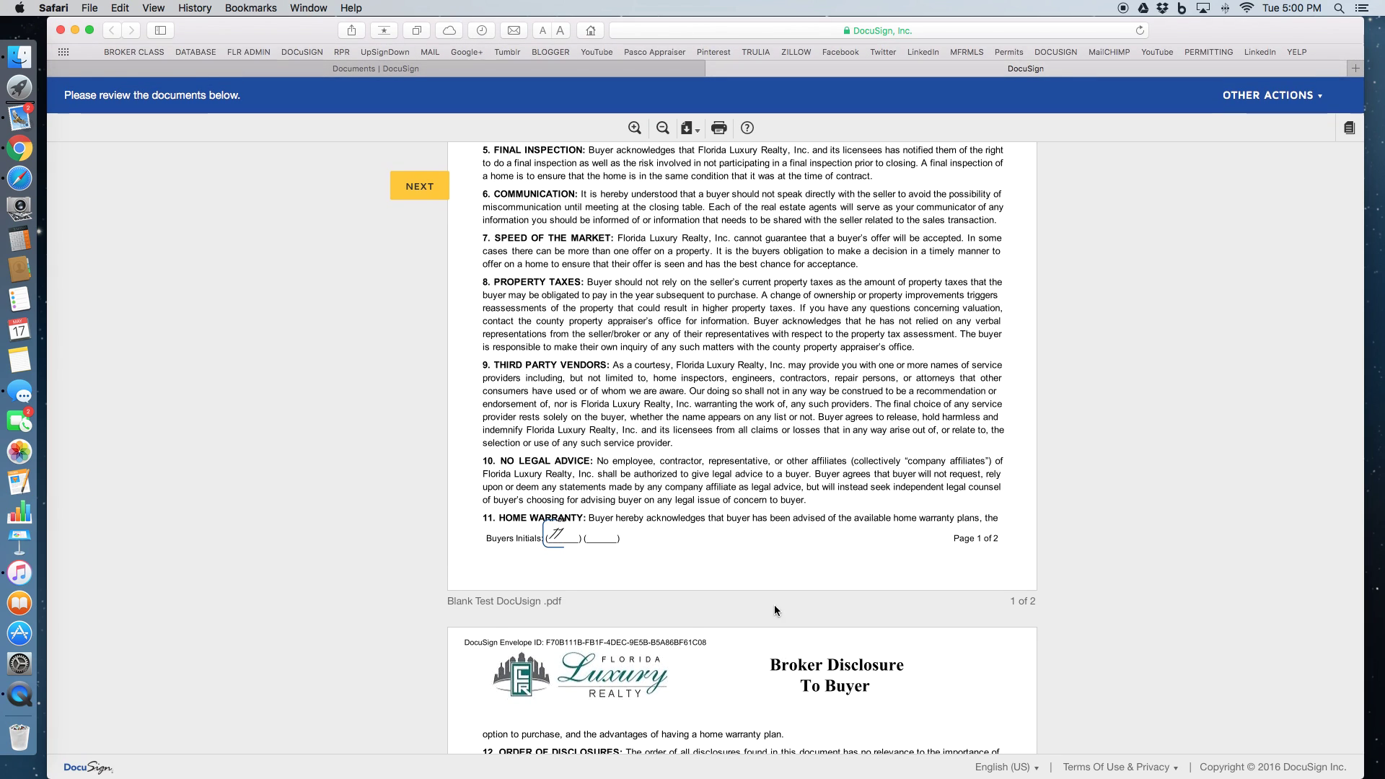
{"action": "scroll", "coordinate": [746, 531], "scroll_direction": "down", "scroll_amount": 1}
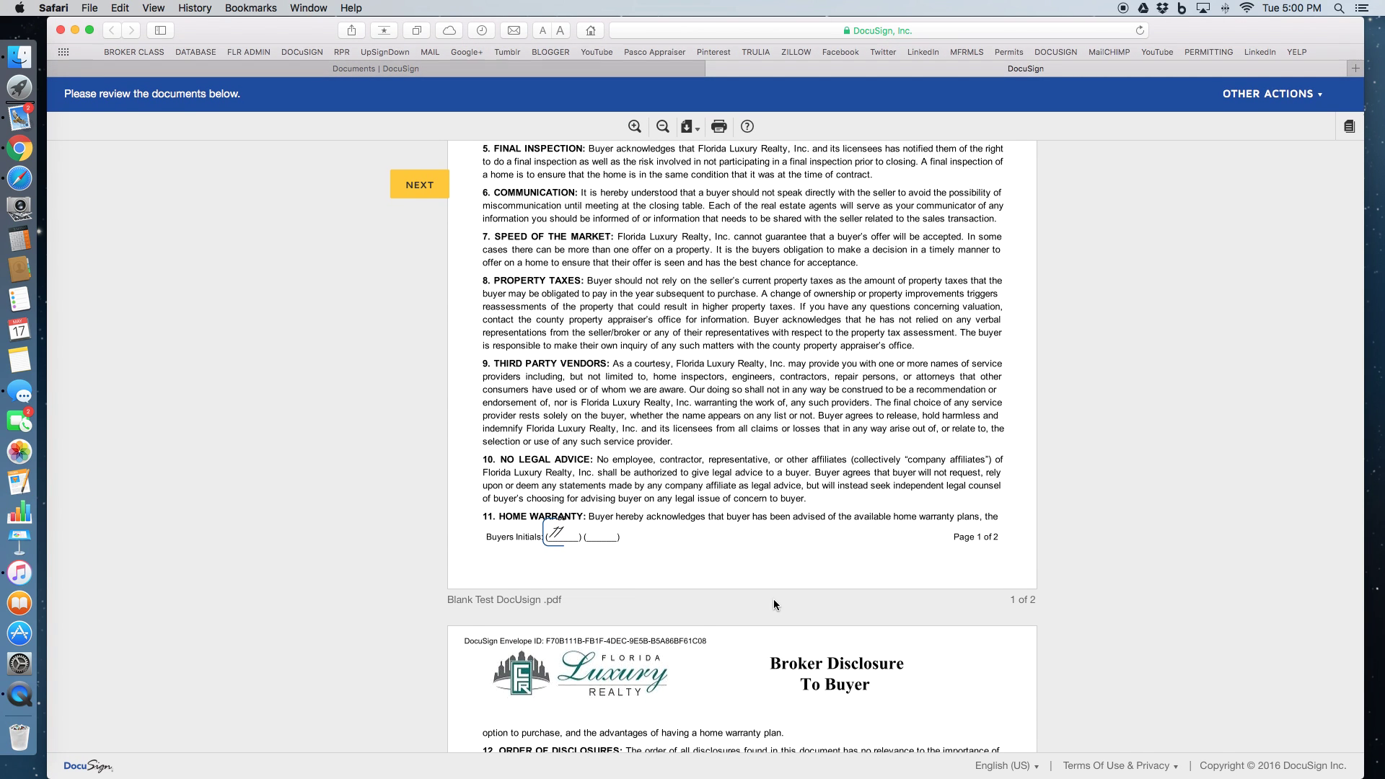
{"action": "scroll", "coordinate": [773, 598], "scroll_direction": "up", "scroll_amount": 1}
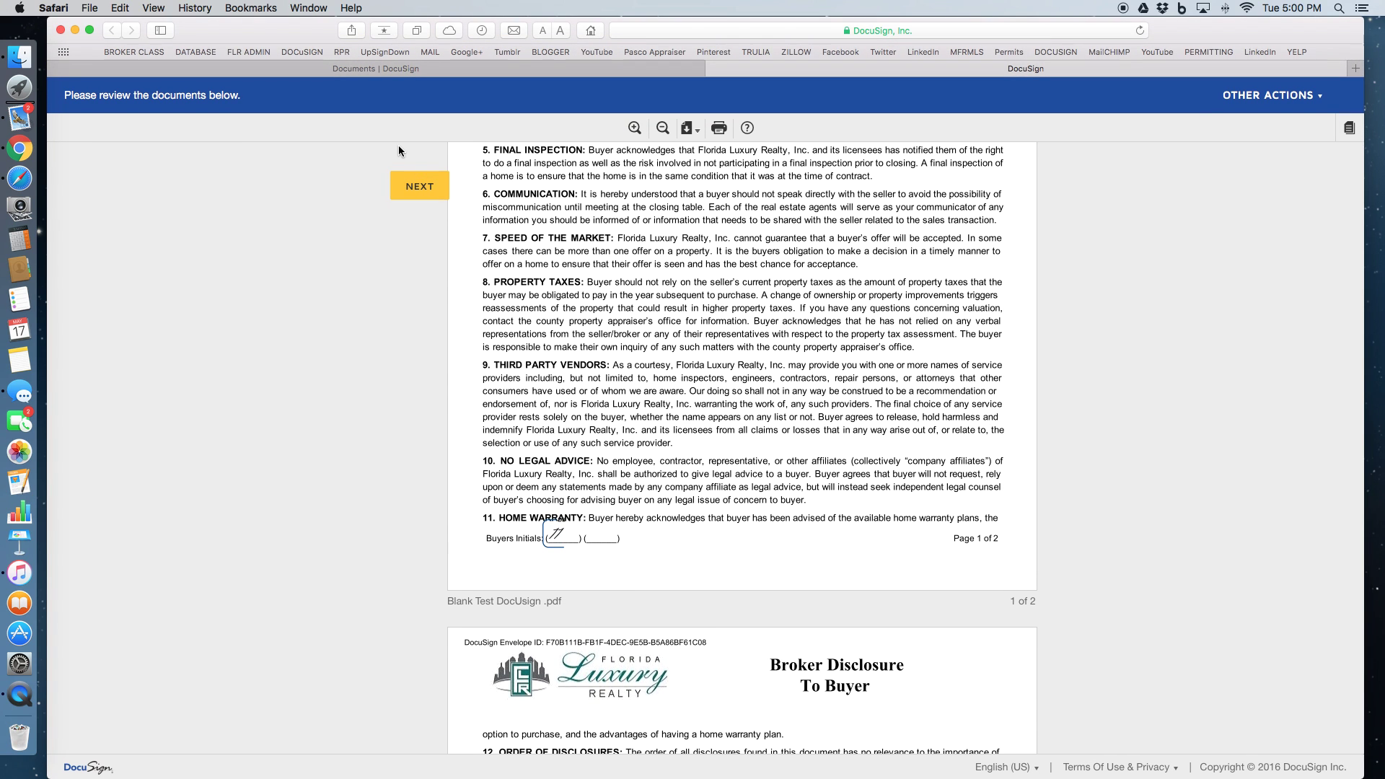
{"action": "left_click", "coordinate": [414, 190]}
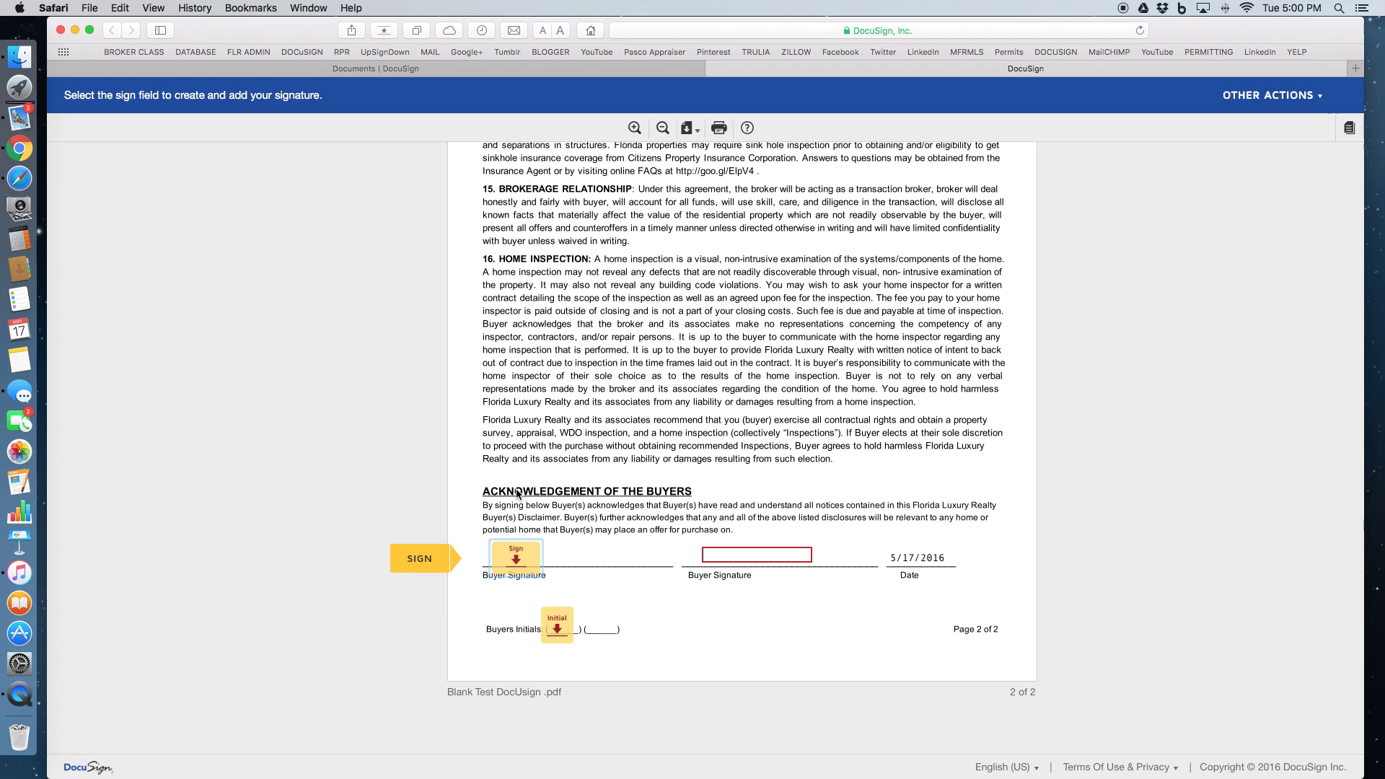
Sign the first Buyer Signature line, type the signer's name in the second, and initial page 2
{"action": "left_click", "coordinate": [517, 564]}
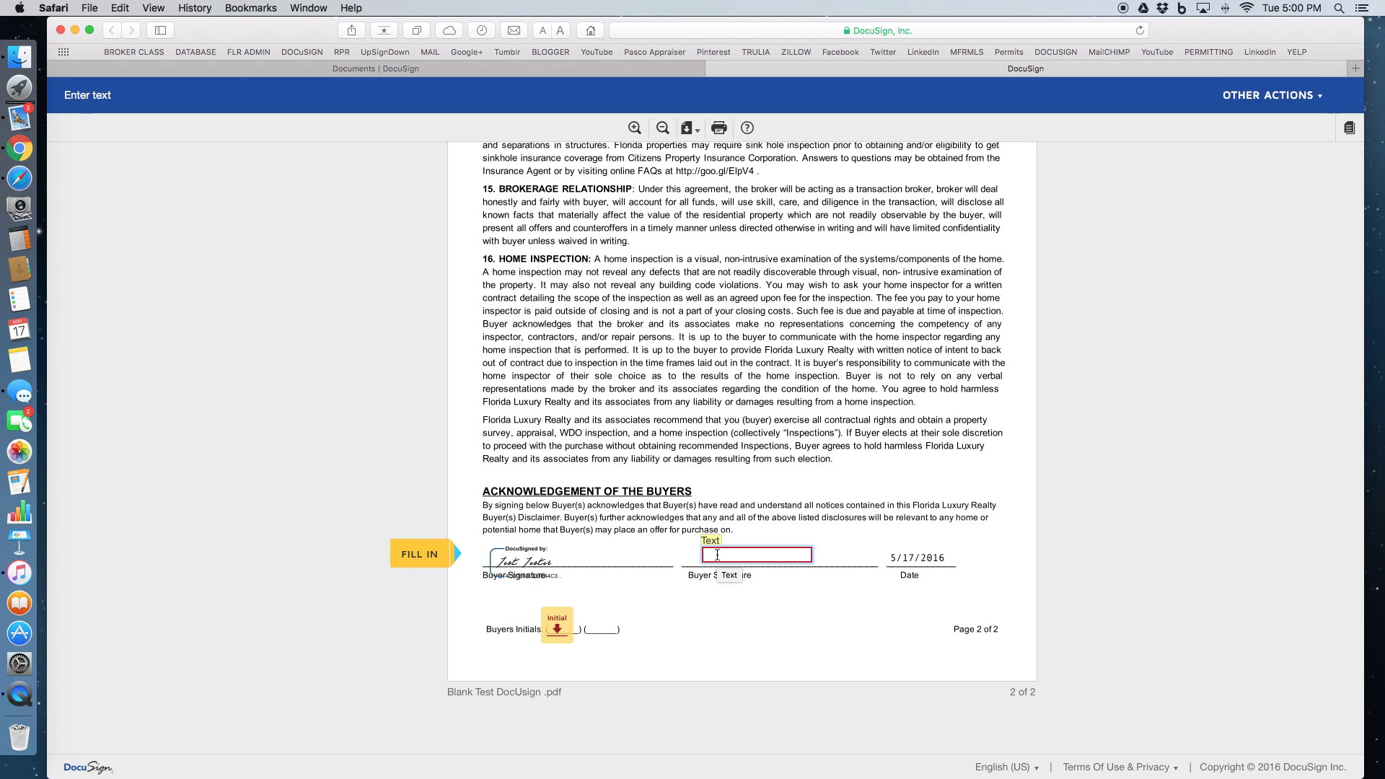
{"action": "type", "text": "Tes t Tester"}
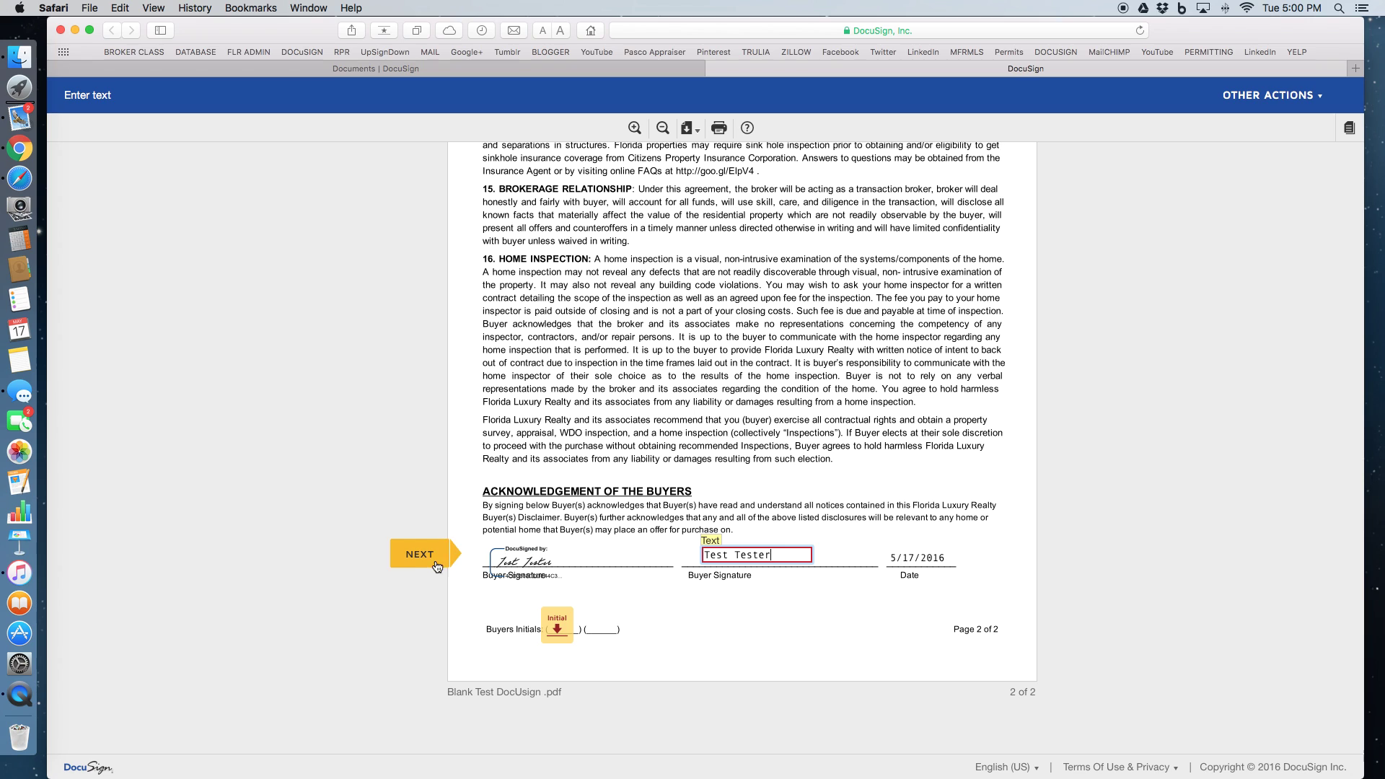
{"action": "left_click", "coordinate": [418, 554]}
{"action": "left_click", "coordinate": [546, 632]}
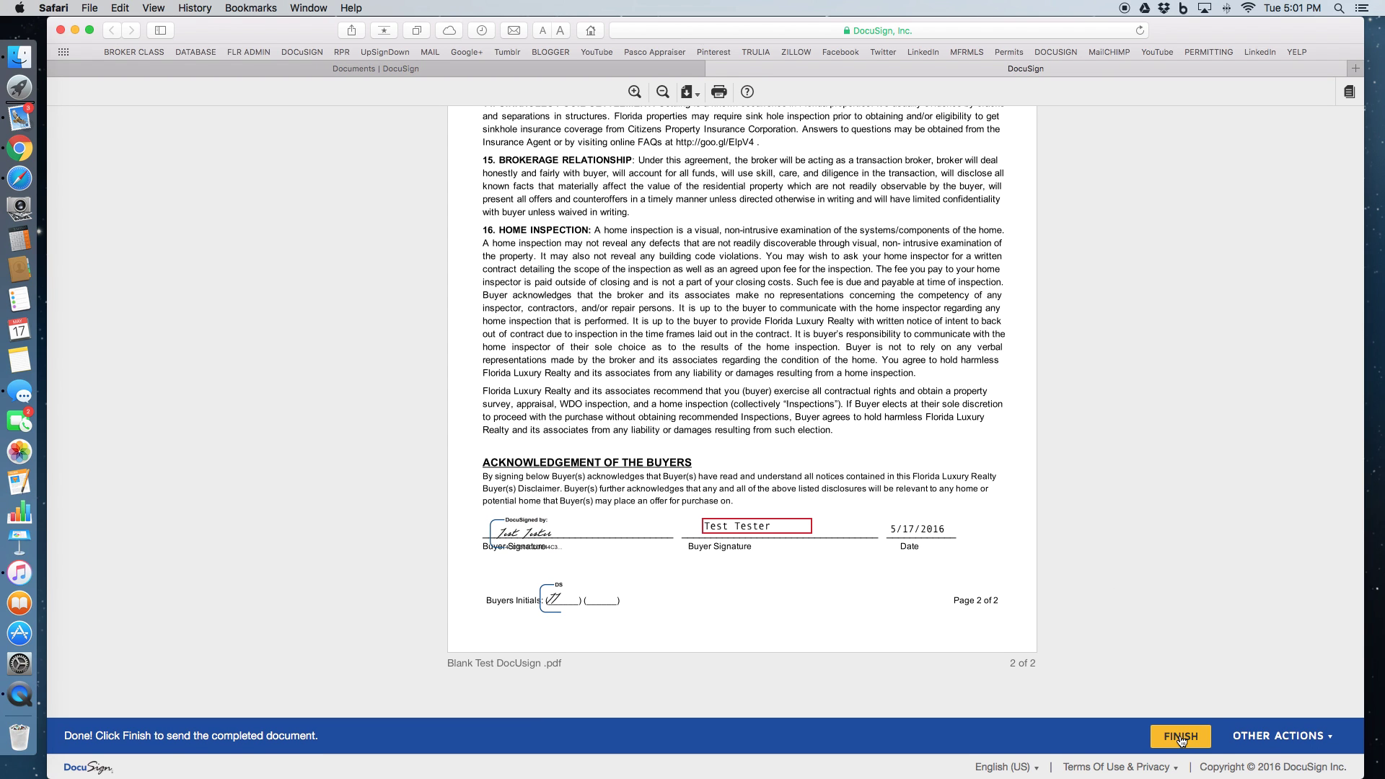
Finish signing the Offer on Your Home document and decline the DocuSign account offer
{"action": "left_click", "coordinate": [1181, 737]}
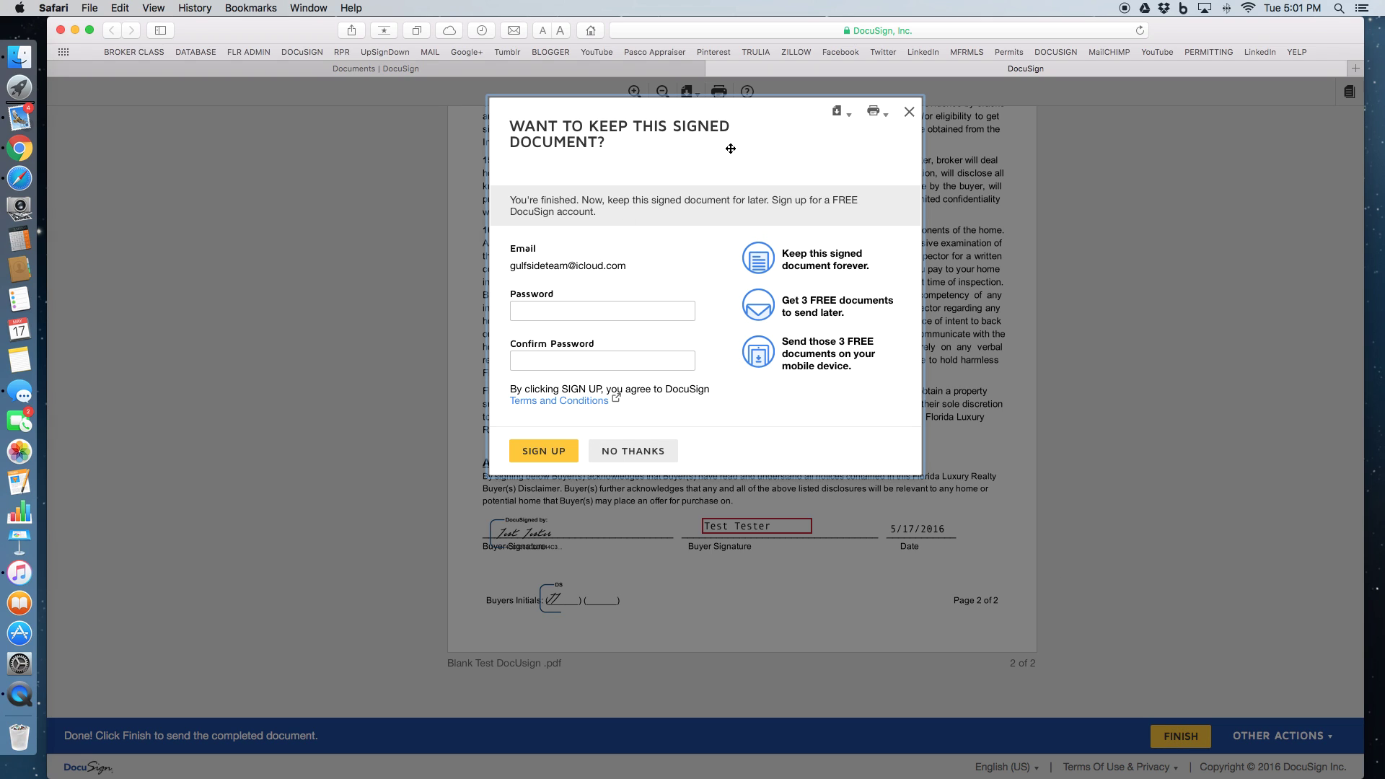
{"action": "left_click", "coordinate": [627, 458]}
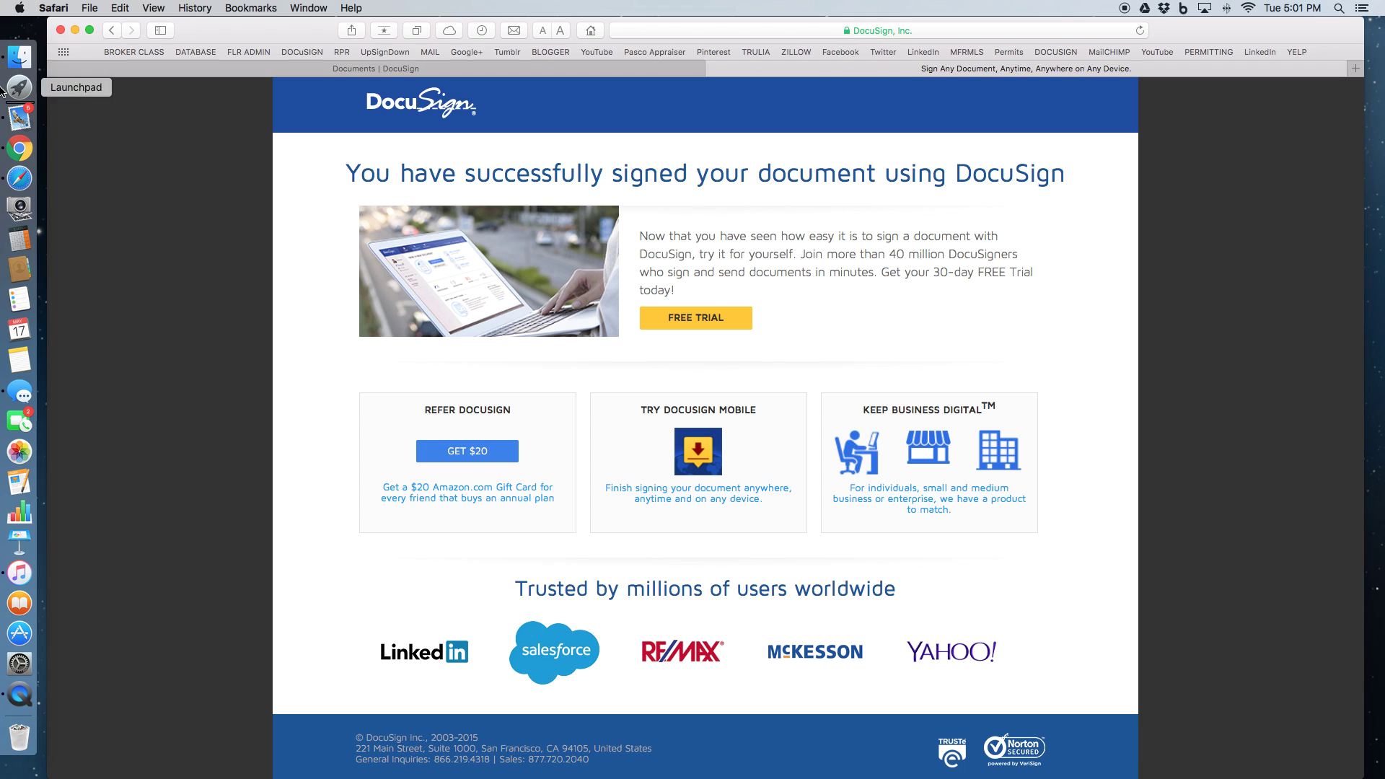
In Mail, read both 'Completed: Offer on Your Home' emails, ending on the first
{"action": "left_click", "coordinate": [20, 117]}
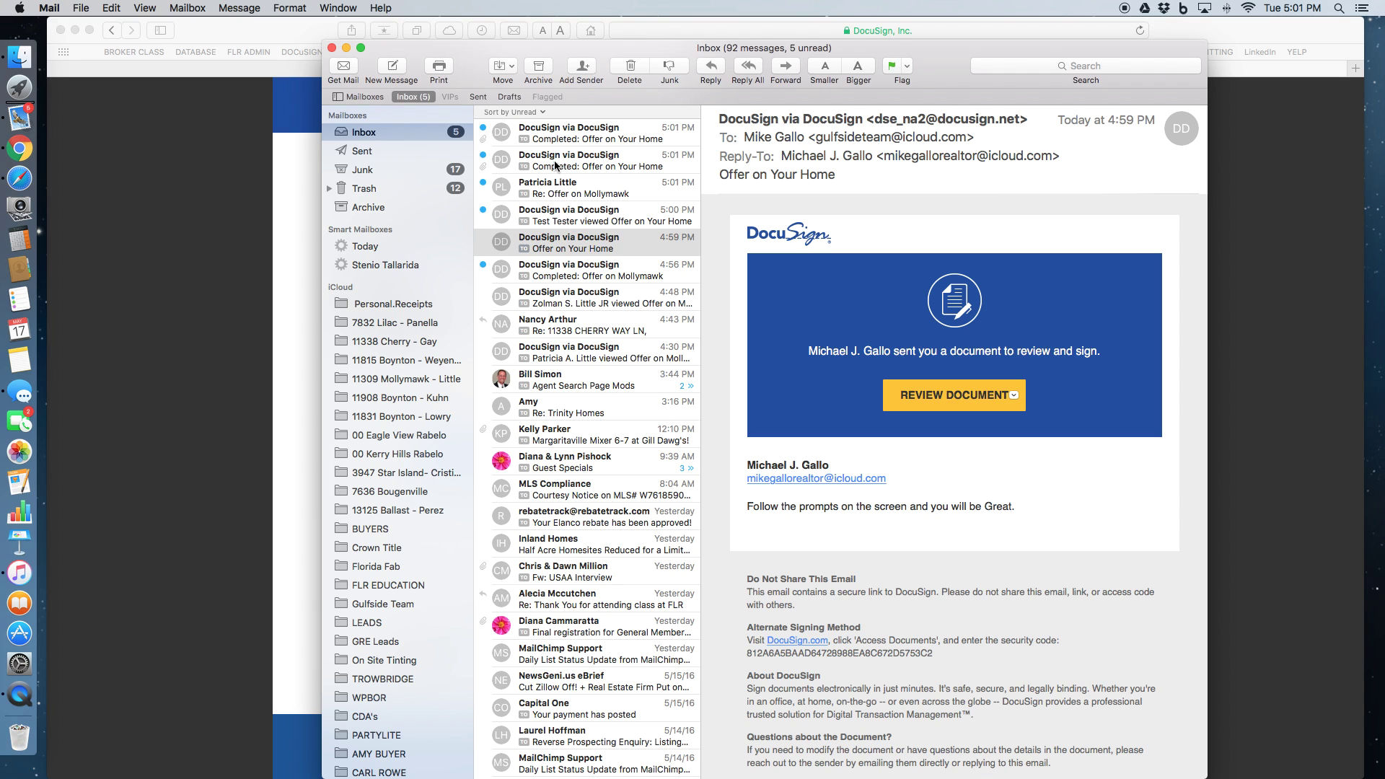
{"action": "left_click", "coordinate": [555, 166]}
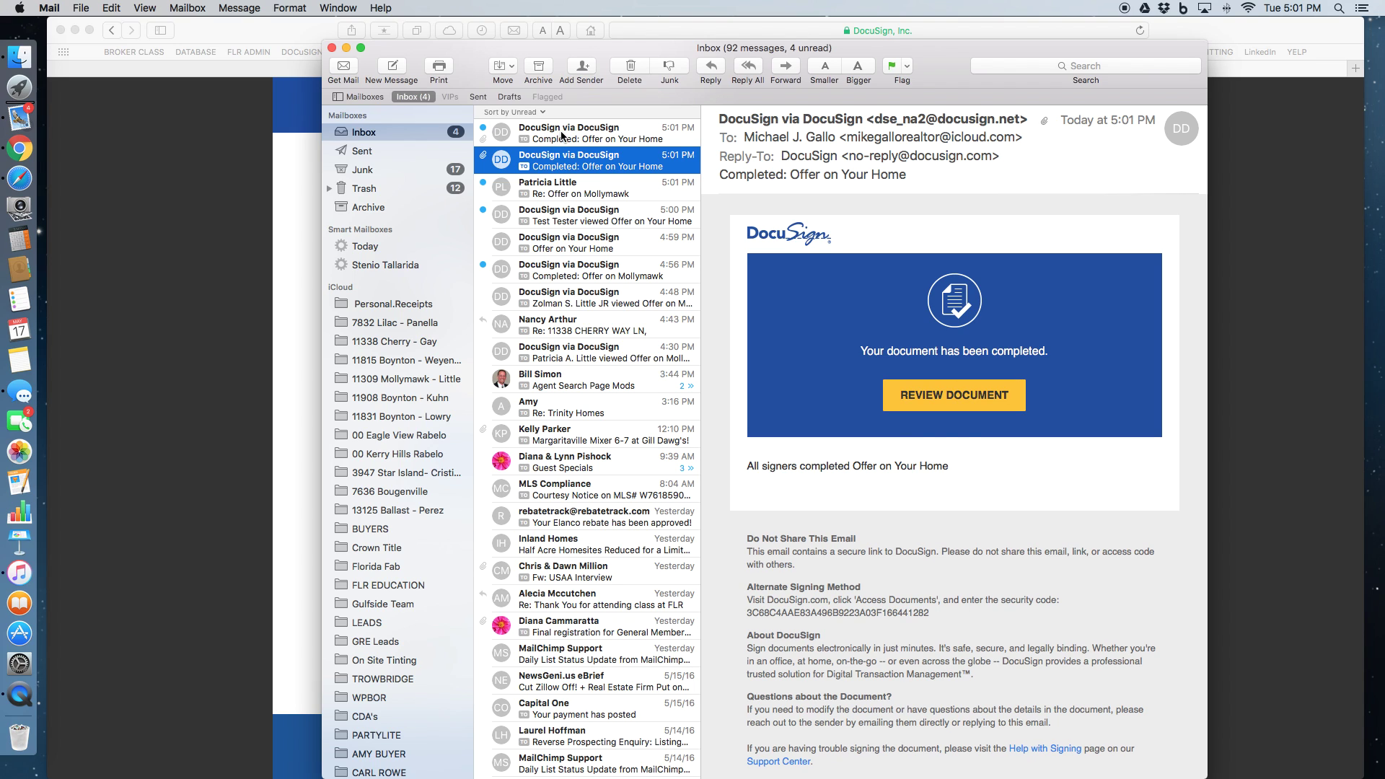
{"action": "left_click", "coordinate": [561, 135]}
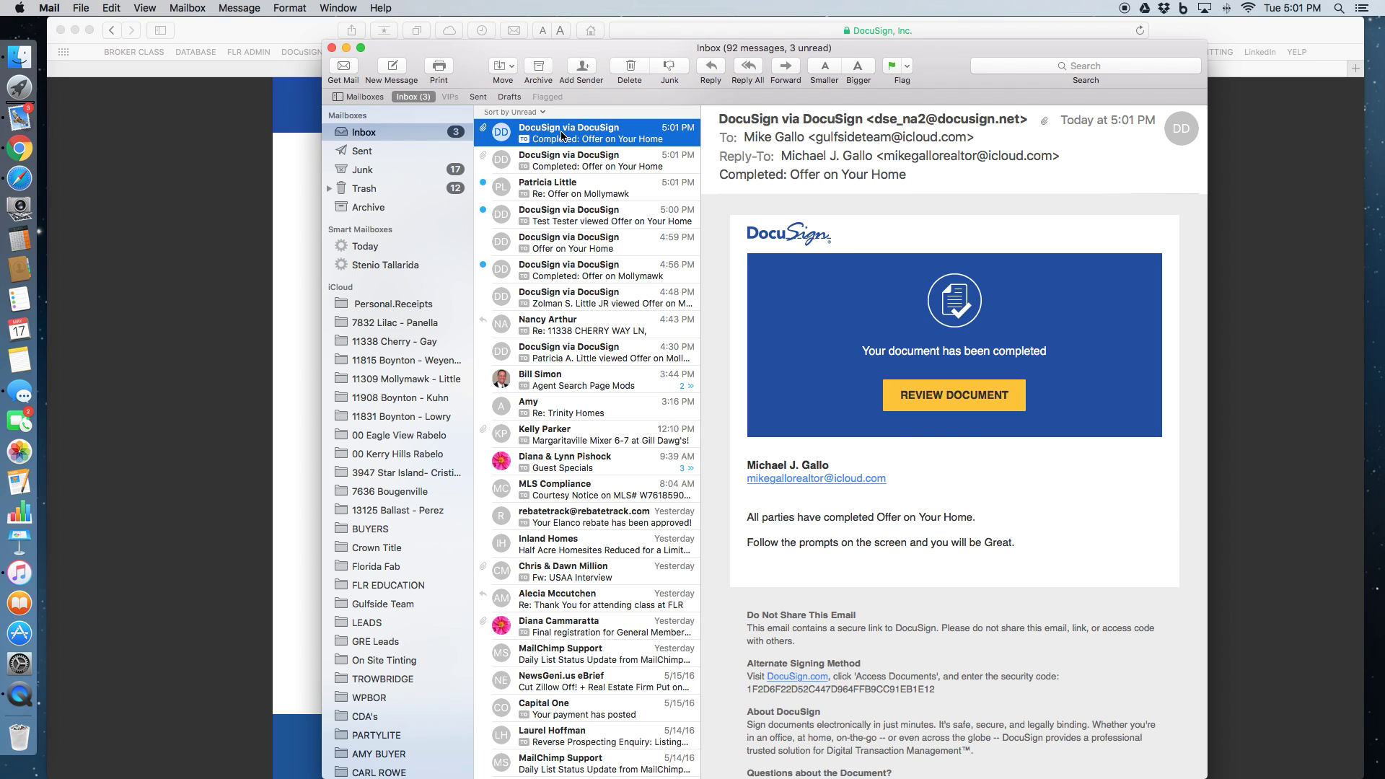
{"action": "left_click", "coordinate": [565, 163]}
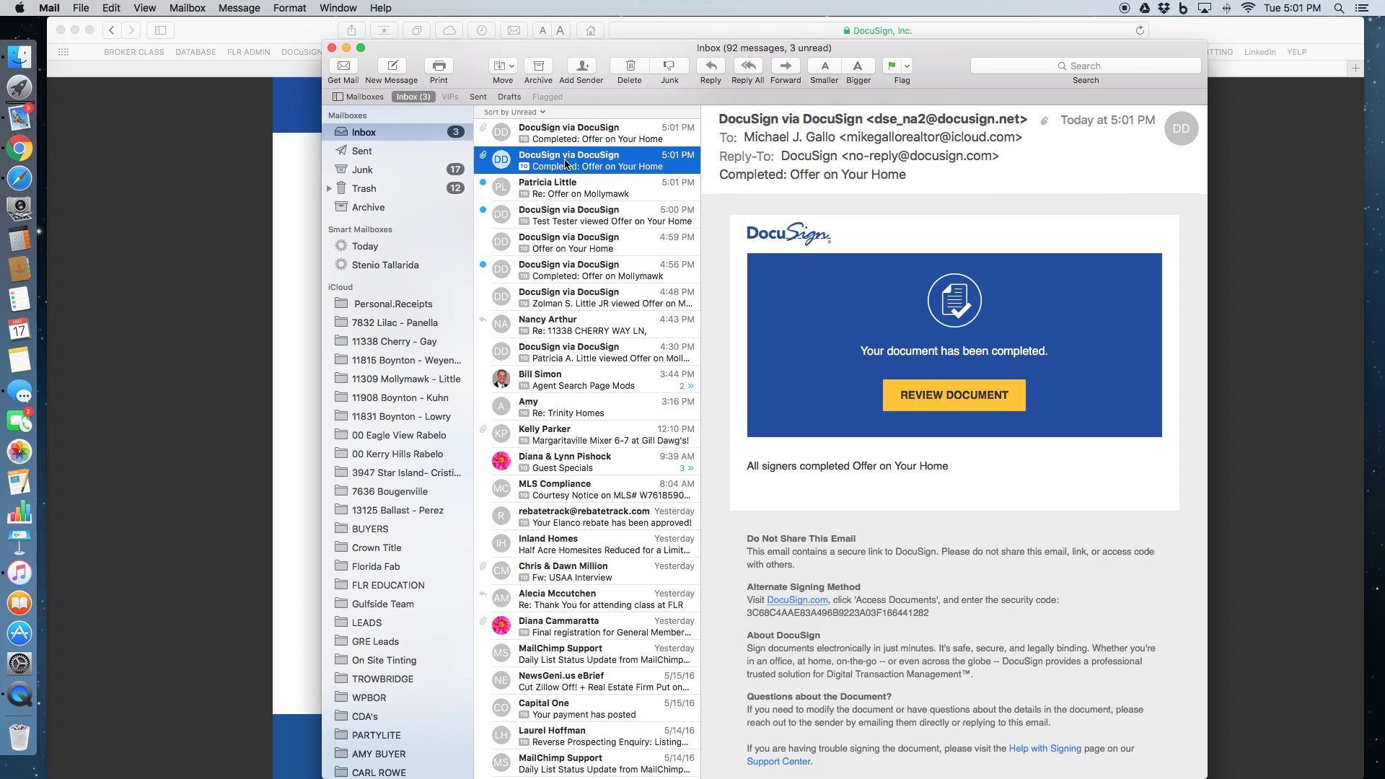
{"action": "left_click", "coordinate": [565, 138]}
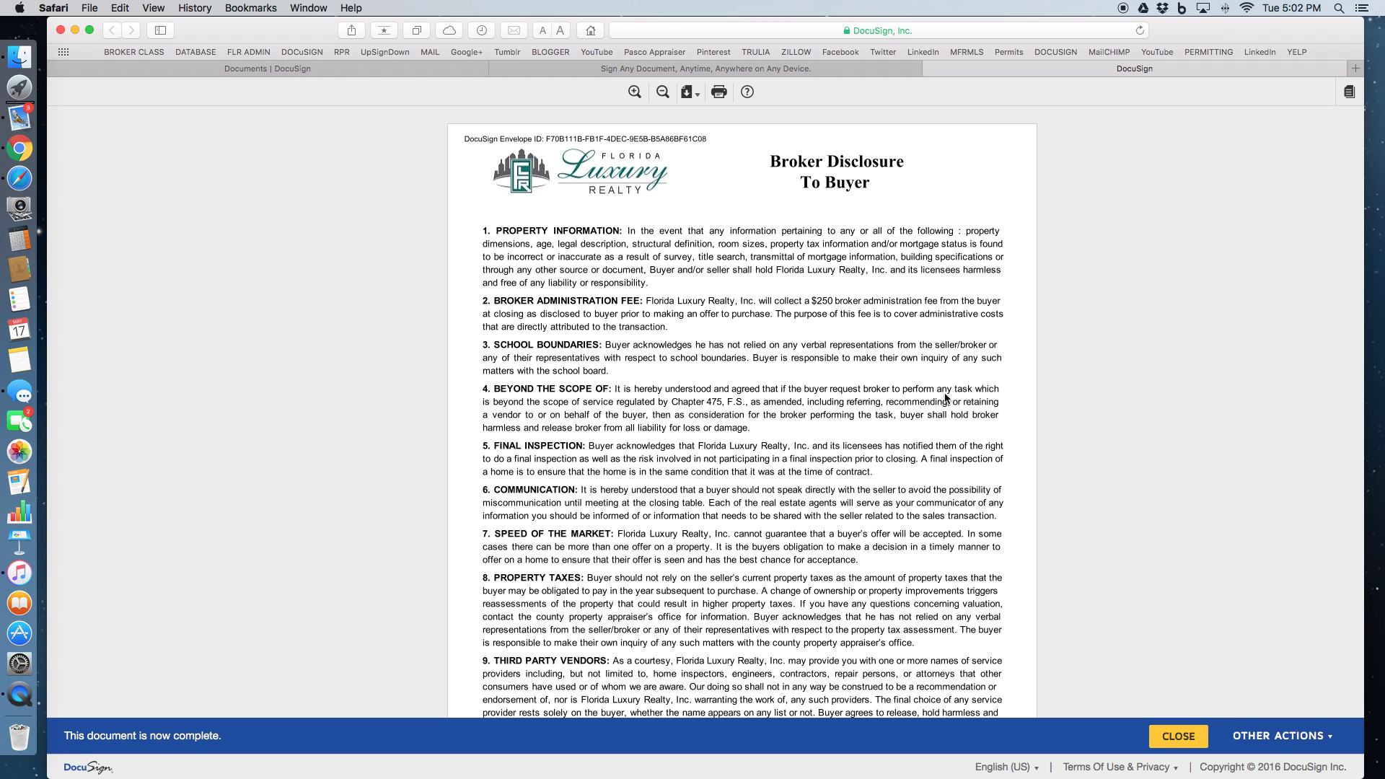
Review the signed Broker Disclosure To Buyer pages and show its download options
{"action": "scroll", "coordinate": [787, 266], "scroll_direction": "down", "scroll_amount": 10}
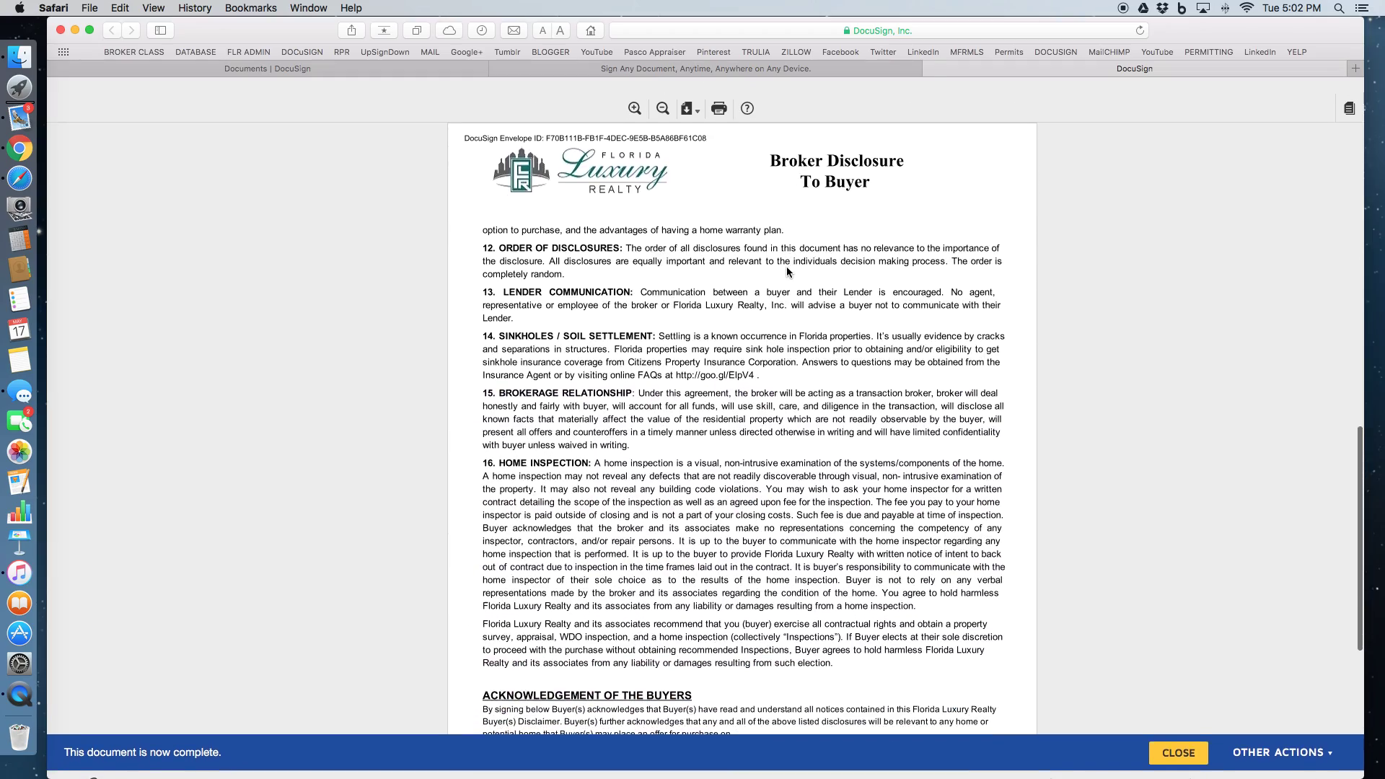
{"action": "scroll", "coordinate": [786, 266], "scroll_direction": "up", "scroll_amount": 5}
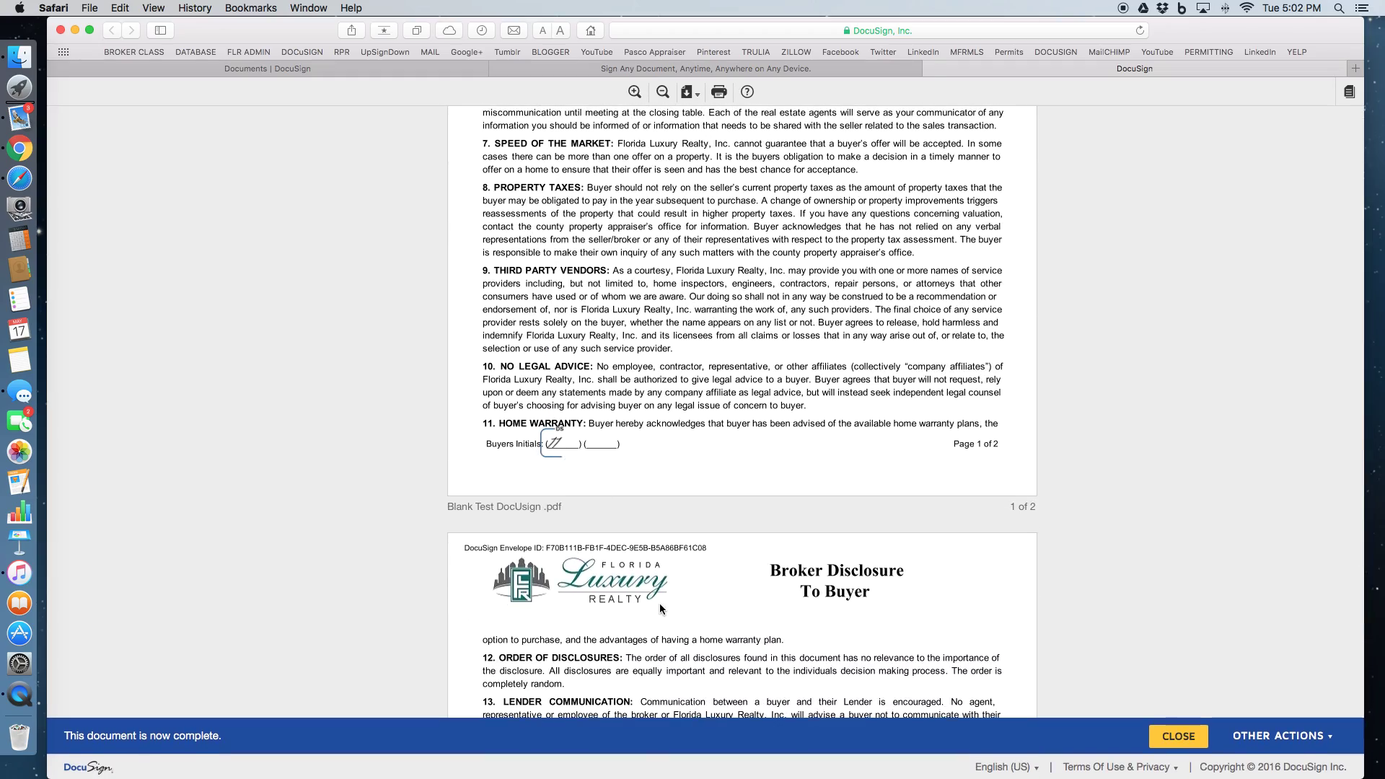
{"action": "scroll", "coordinate": [659, 603], "scroll_direction": "down", "scroll_amount": 10}
{"action": "scroll", "coordinate": [659, 603], "scroll_direction": "up", "scroll_amount": 10}
{"action": "scroll", "coordinate": [660, 603], "scroll_direction": "up", "scroll_amount": 5}
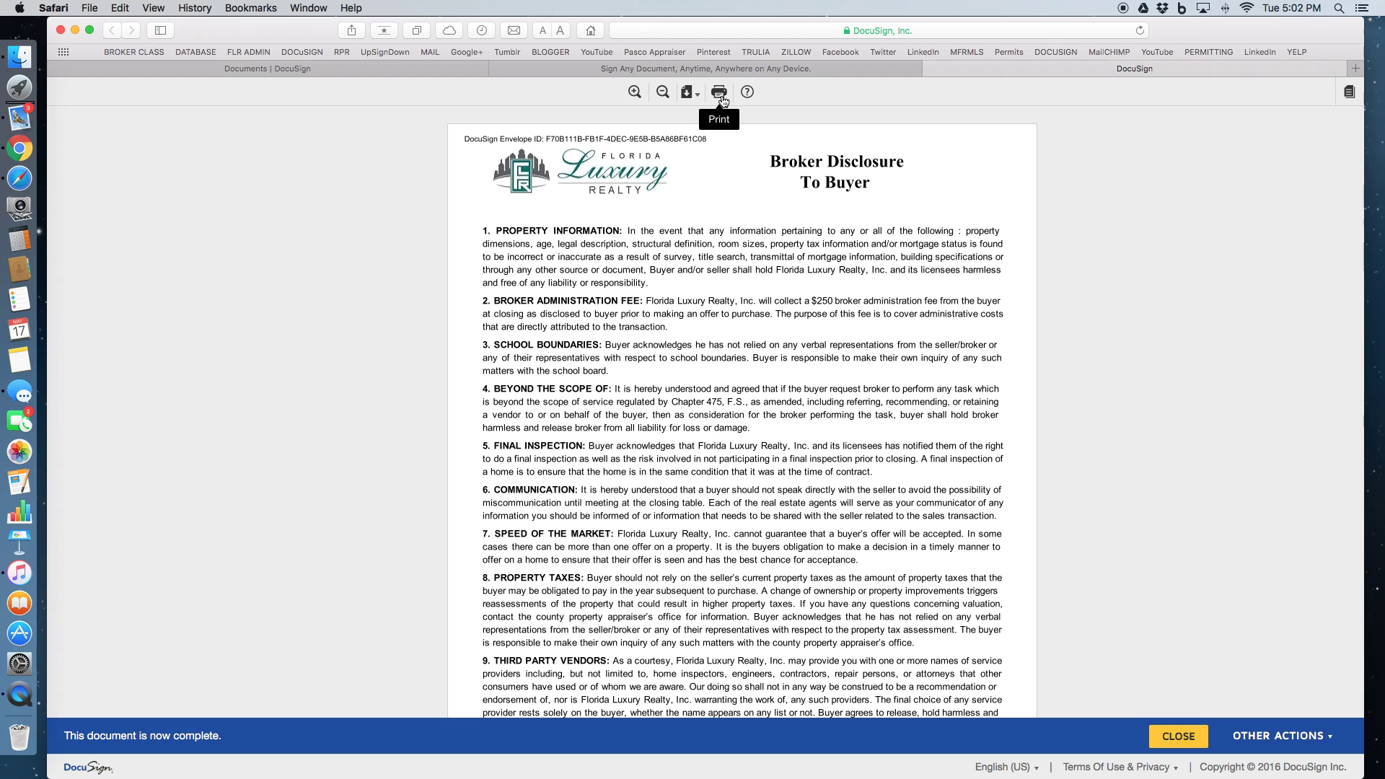
{"action": "left_click", "coordinate": [691, 92]}
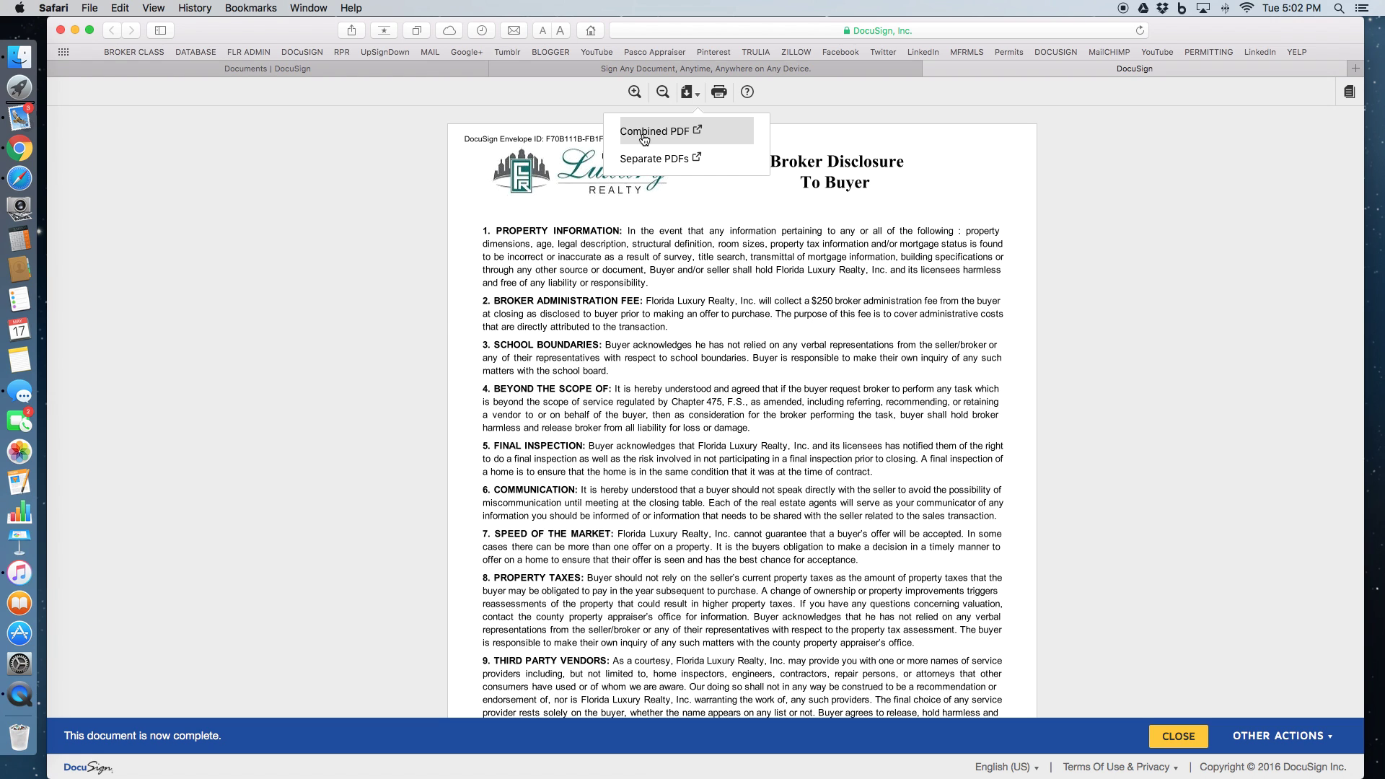
Download the signed document as a Combined PDF and look through it
{"action": "left_click", "coordinate": [644, 135]}
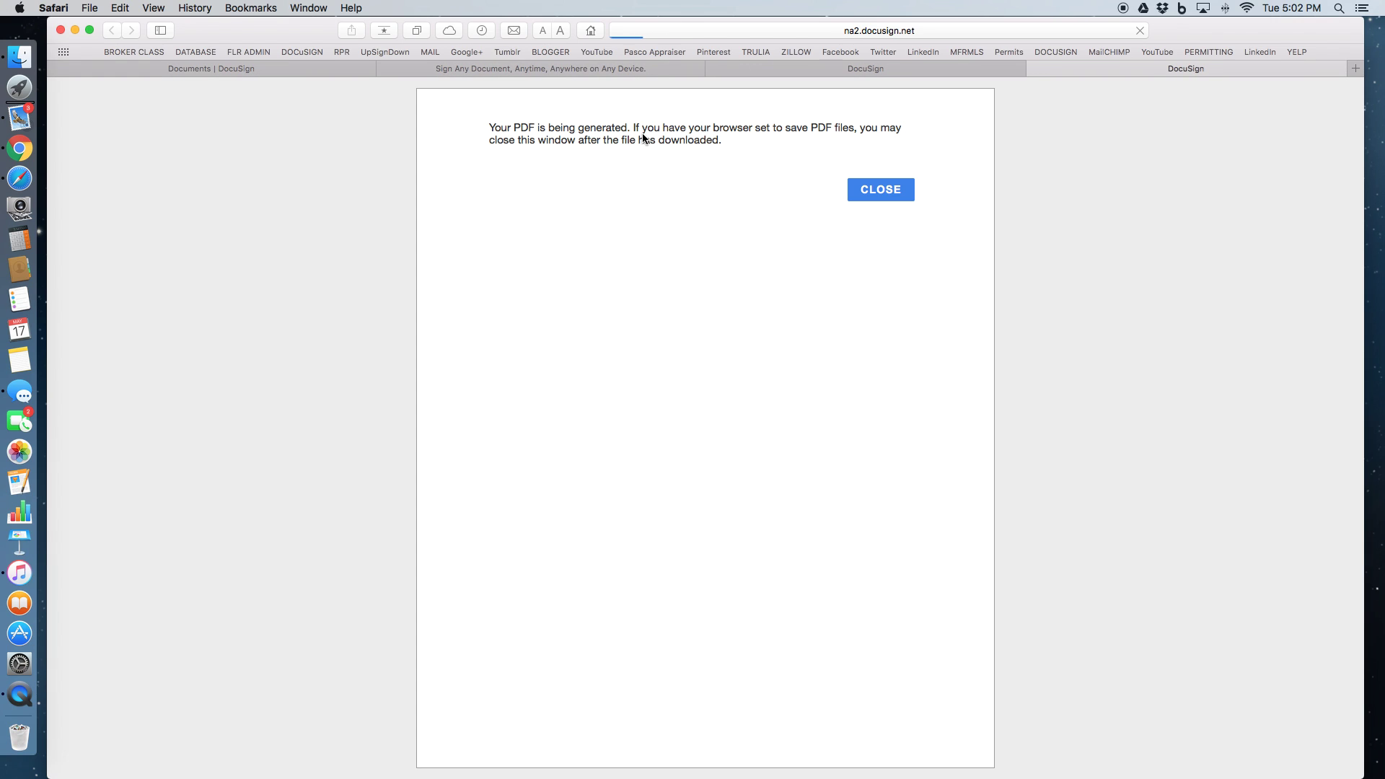
{"action": "scroll", "coordinate": [696, 553], "scroll_direction": "down", "scroll_amount": 20}
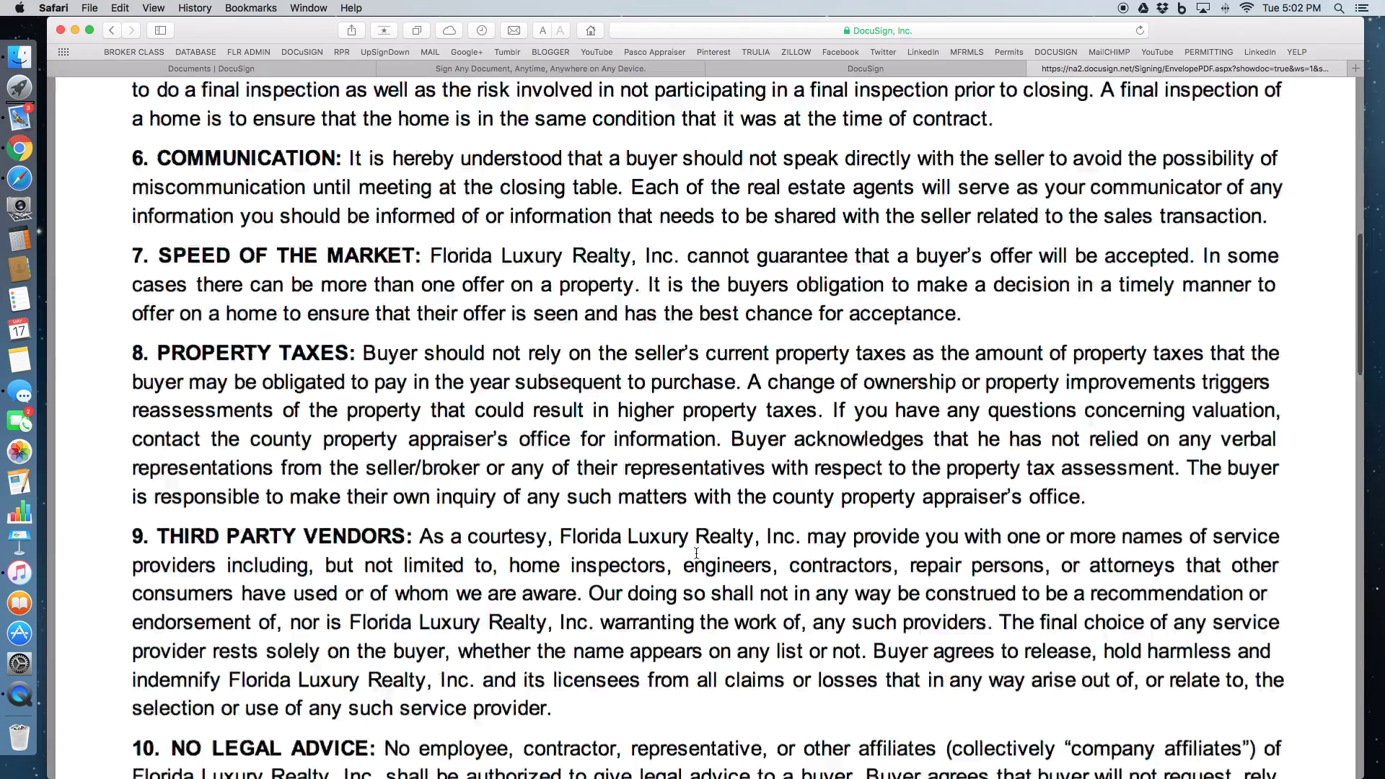
{"action": "scroll", "coordinate": [696, 554], "scroll_direction": "down", "scroll_amount": 10}
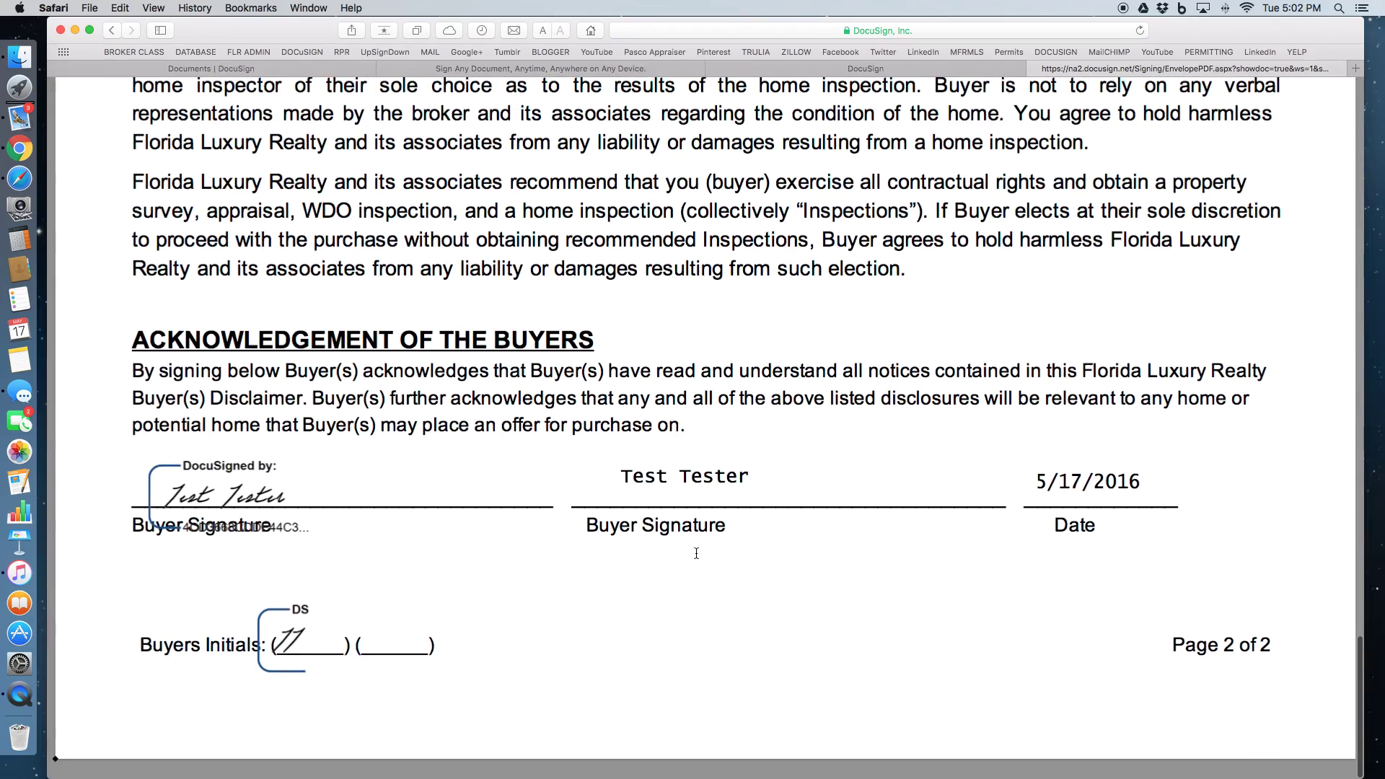
{"action": "scroll", "coordinate": [696, 553], "scroll_direction": "up", "scroll_amount": 20}
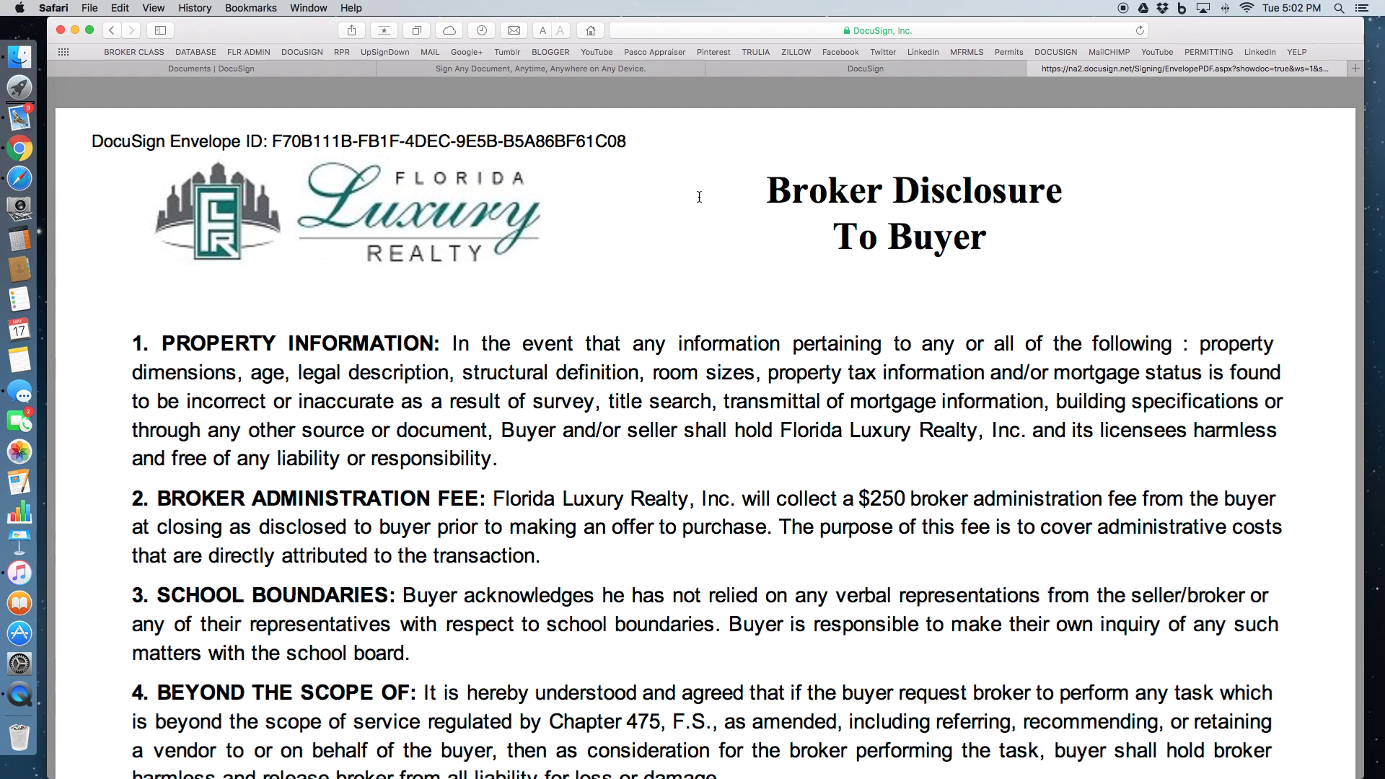
Save the PDF as 'Executed PDF TEST' in the TEMP folder
{"action": "key", "text": "super+p"}
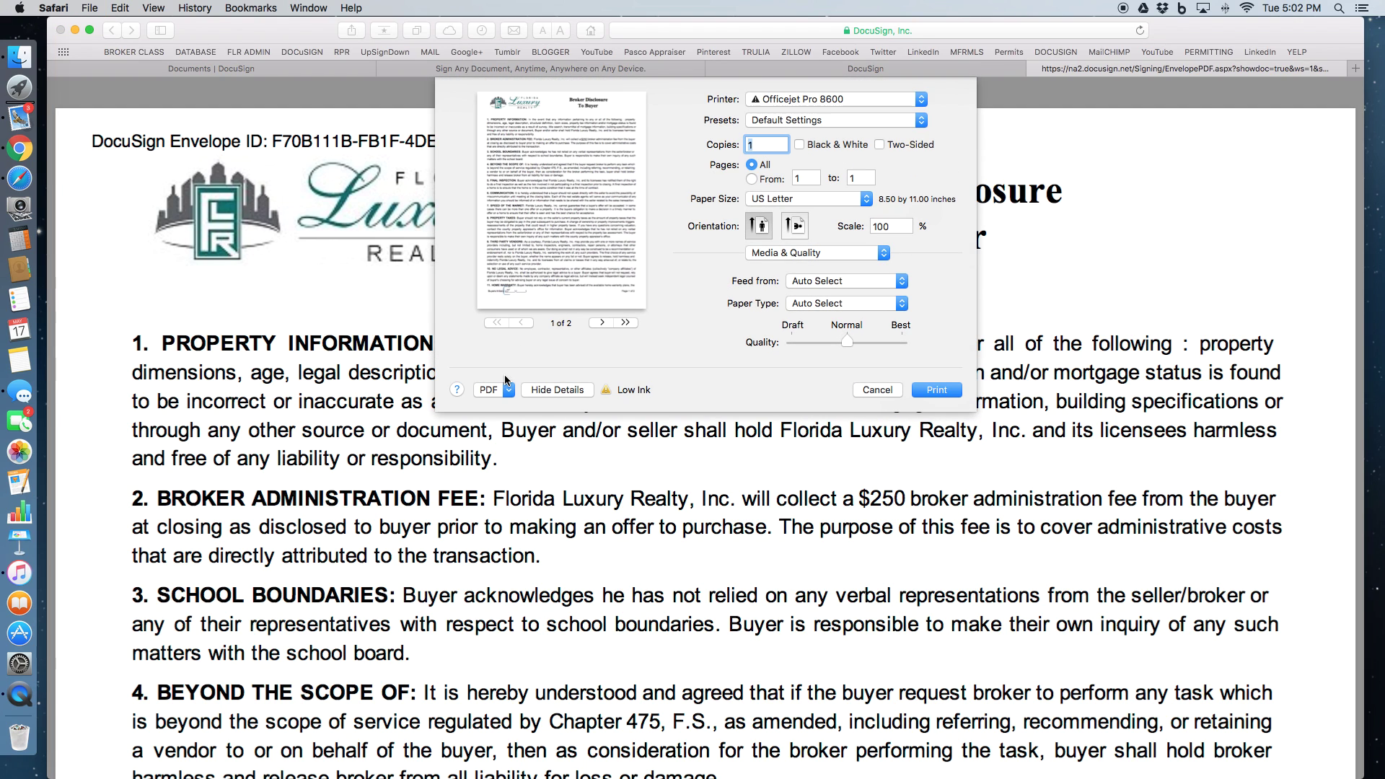
{"action": "left_click", "coordinate": [509, 390]}
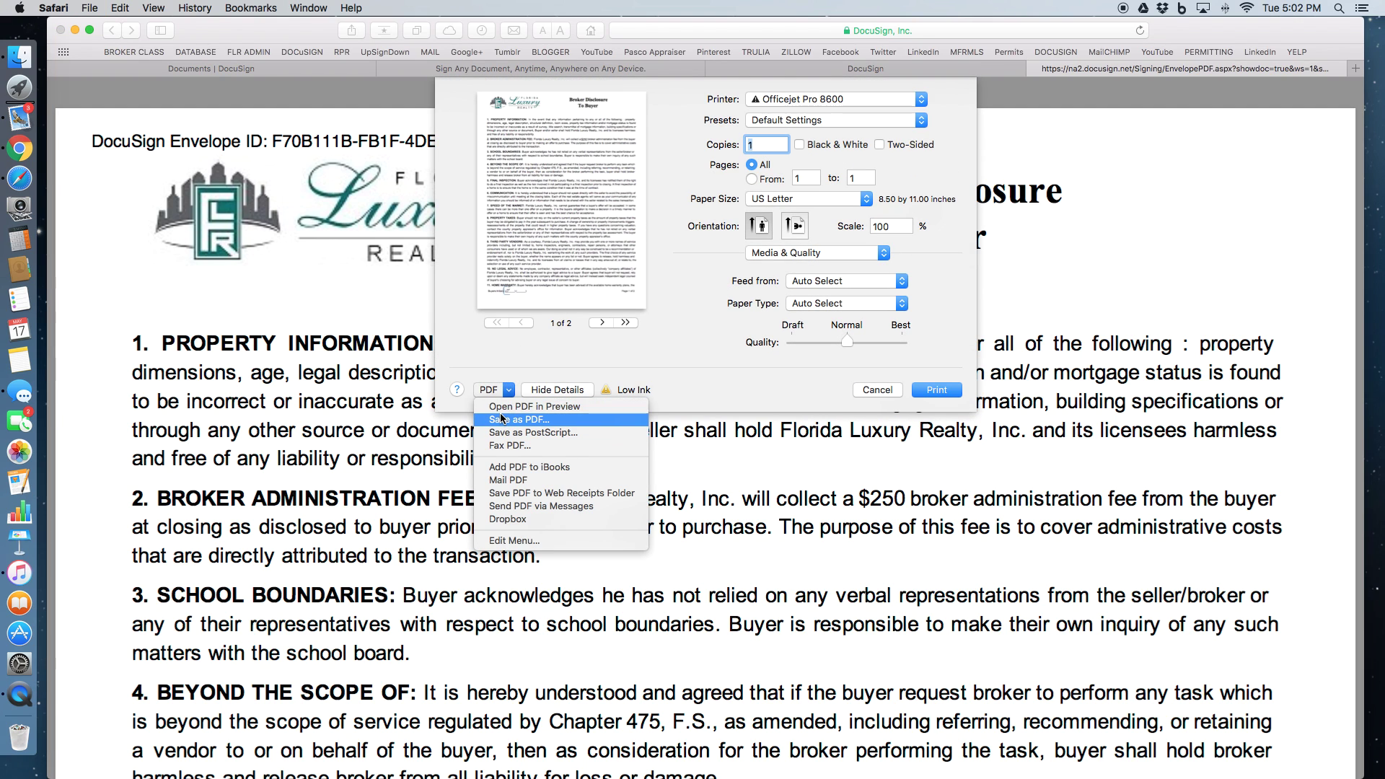
{"action": "left_click", "coordinate": [501, 417]}
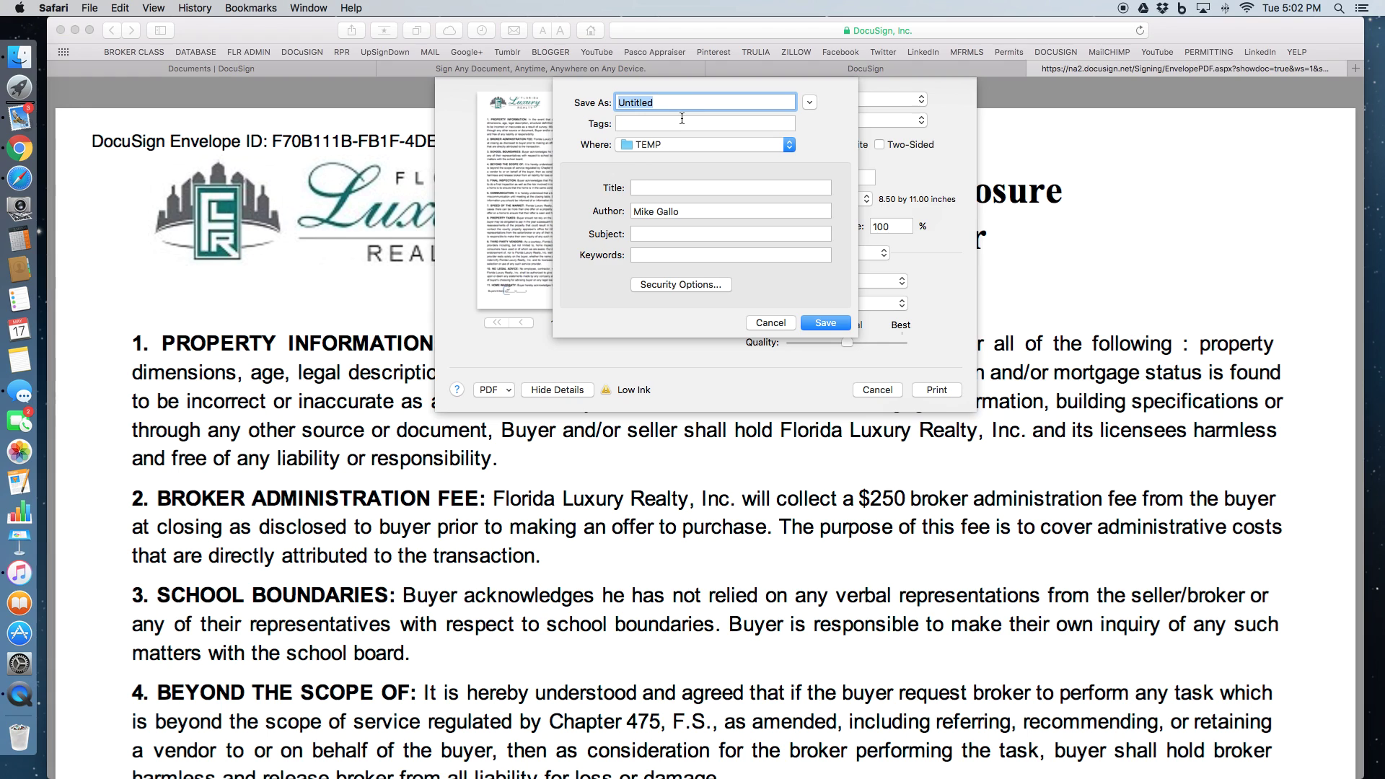
{"action": "type", "text": "Executed PDF TEST"}
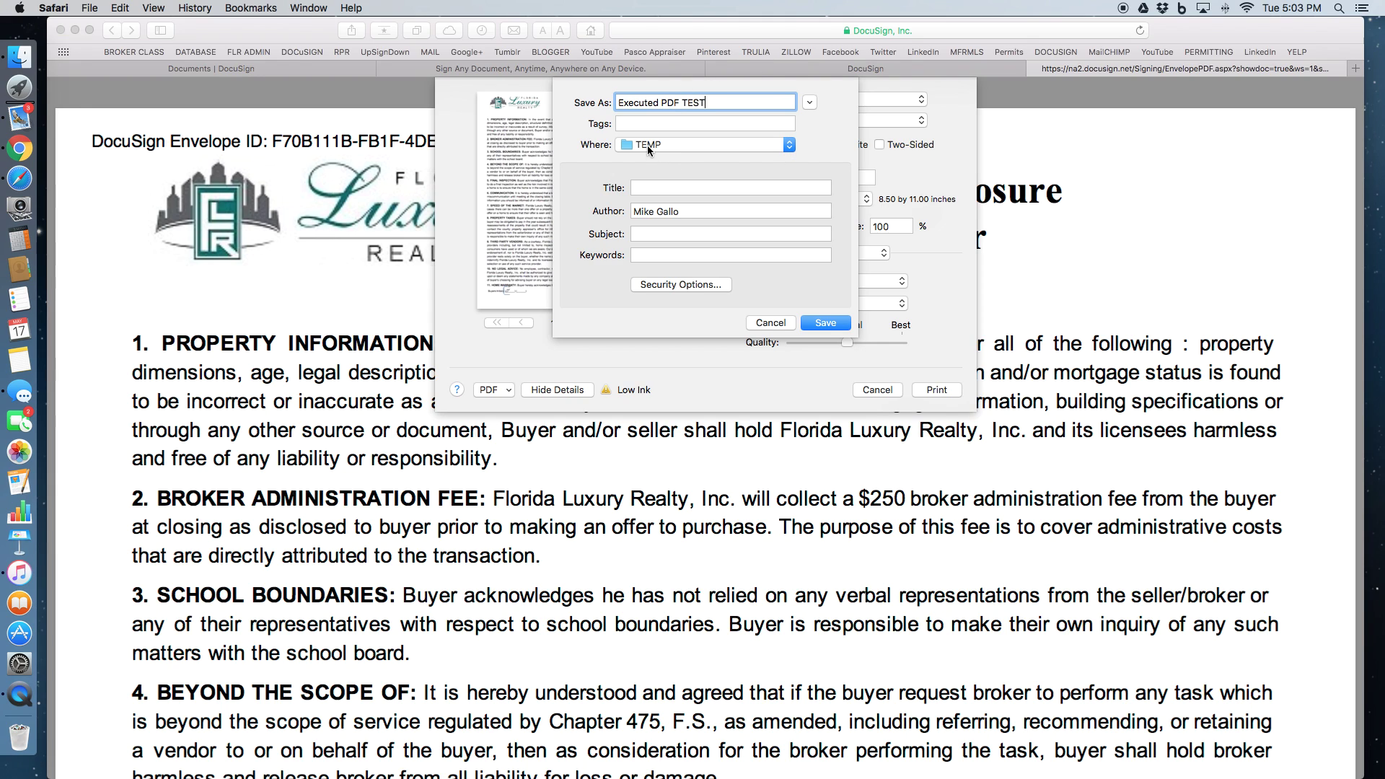
{"action": "left_click", "coordinate": [822, 326]}
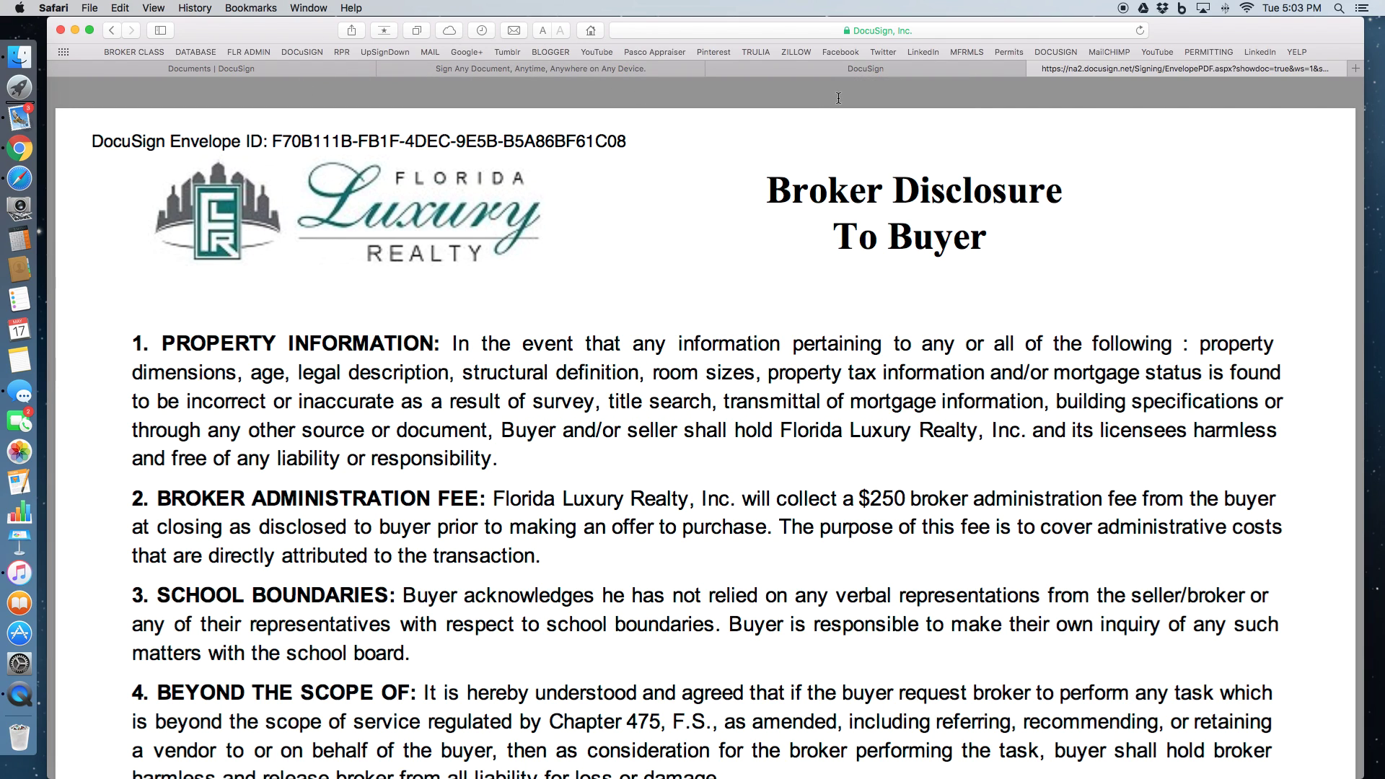
Close the three extra tabs and return through Home to the My Documents envelope list
{"action": "left_click", "coordinate": [714, 69]}
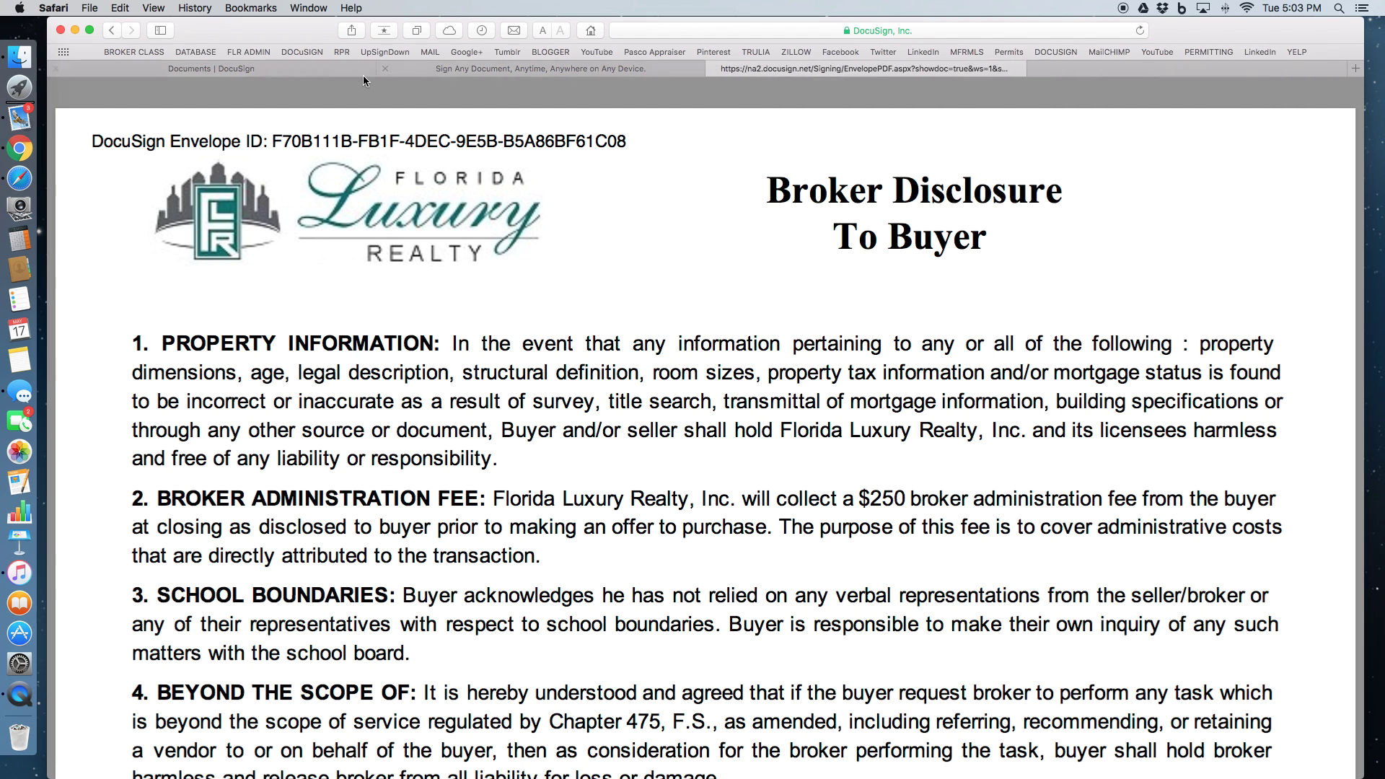
{"action": "left_click", "coordinate": [493, 68]}
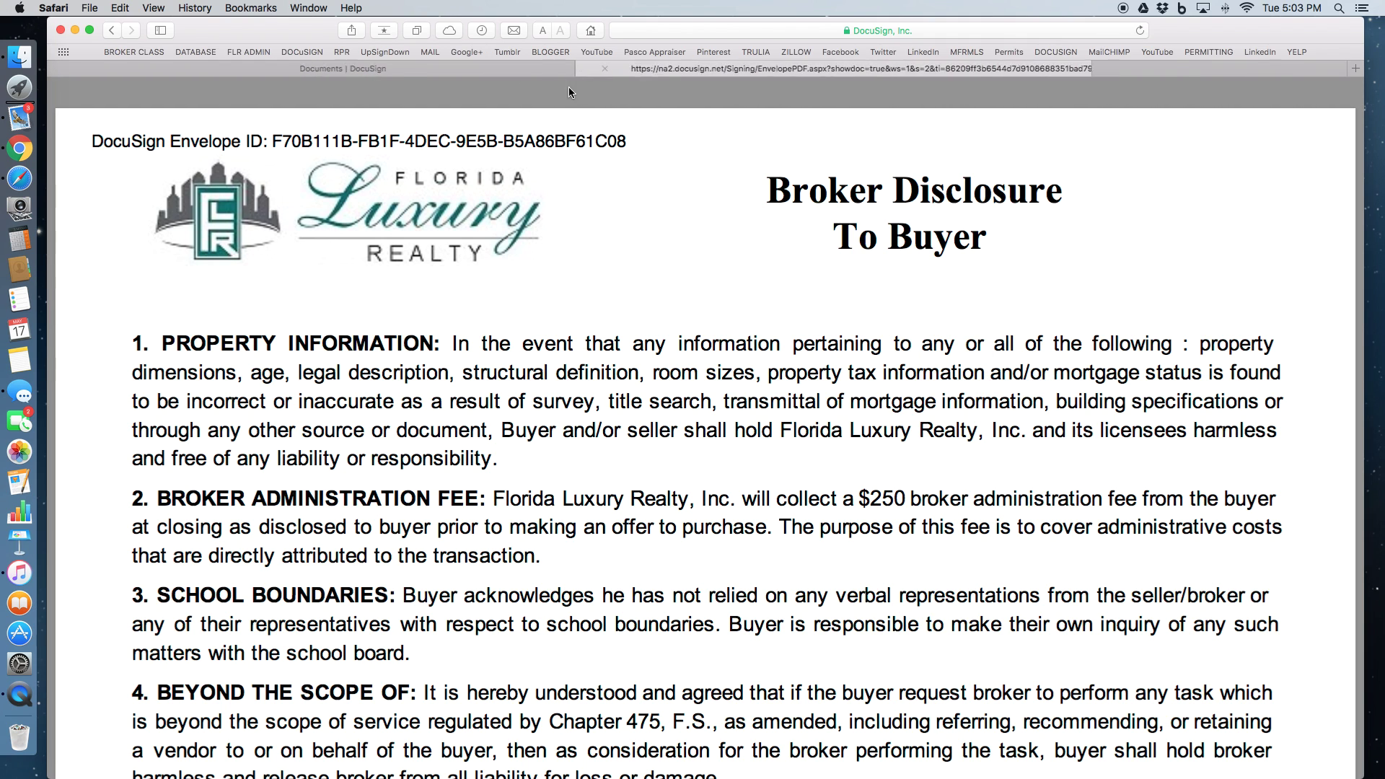
{"action": "left_click", "coordinate": [713, 69]}
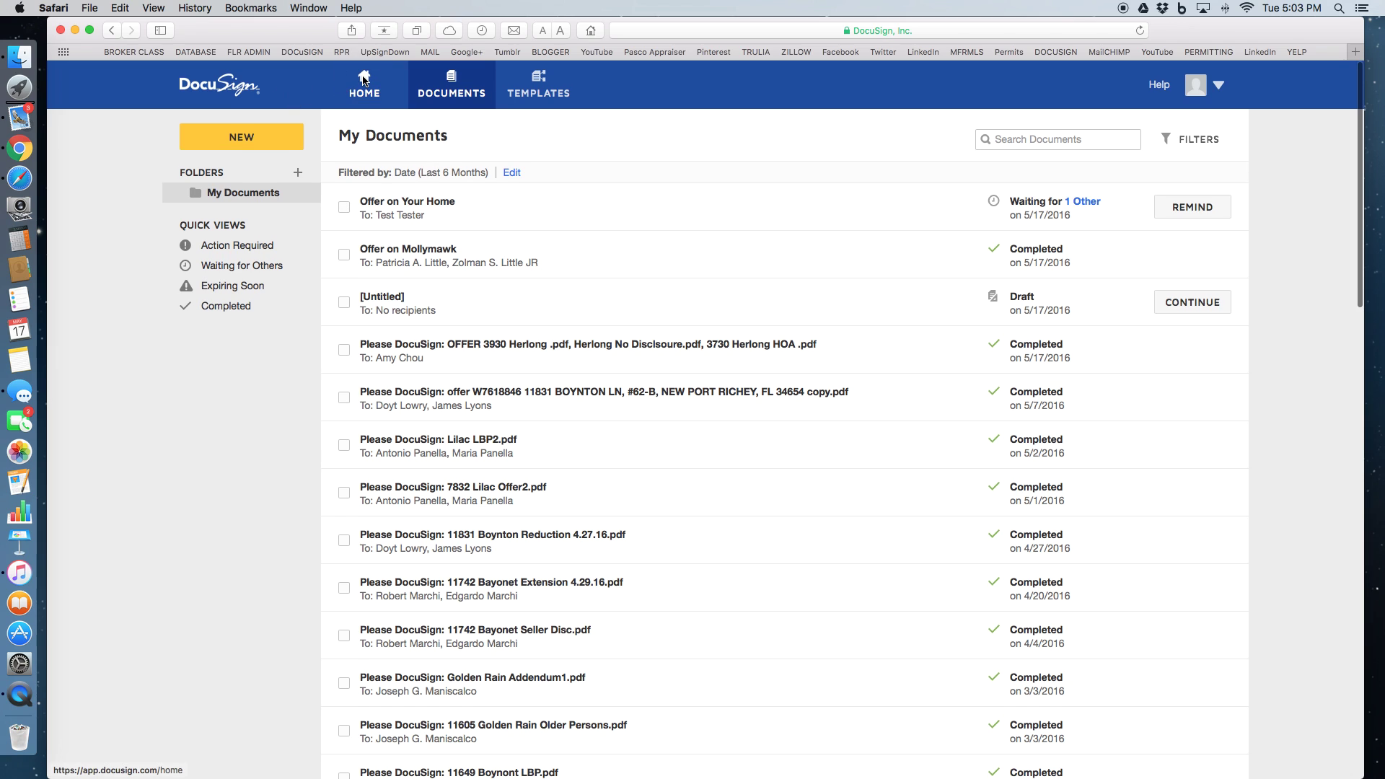
{"action": "left_click", "coordinate": [364, 81]}
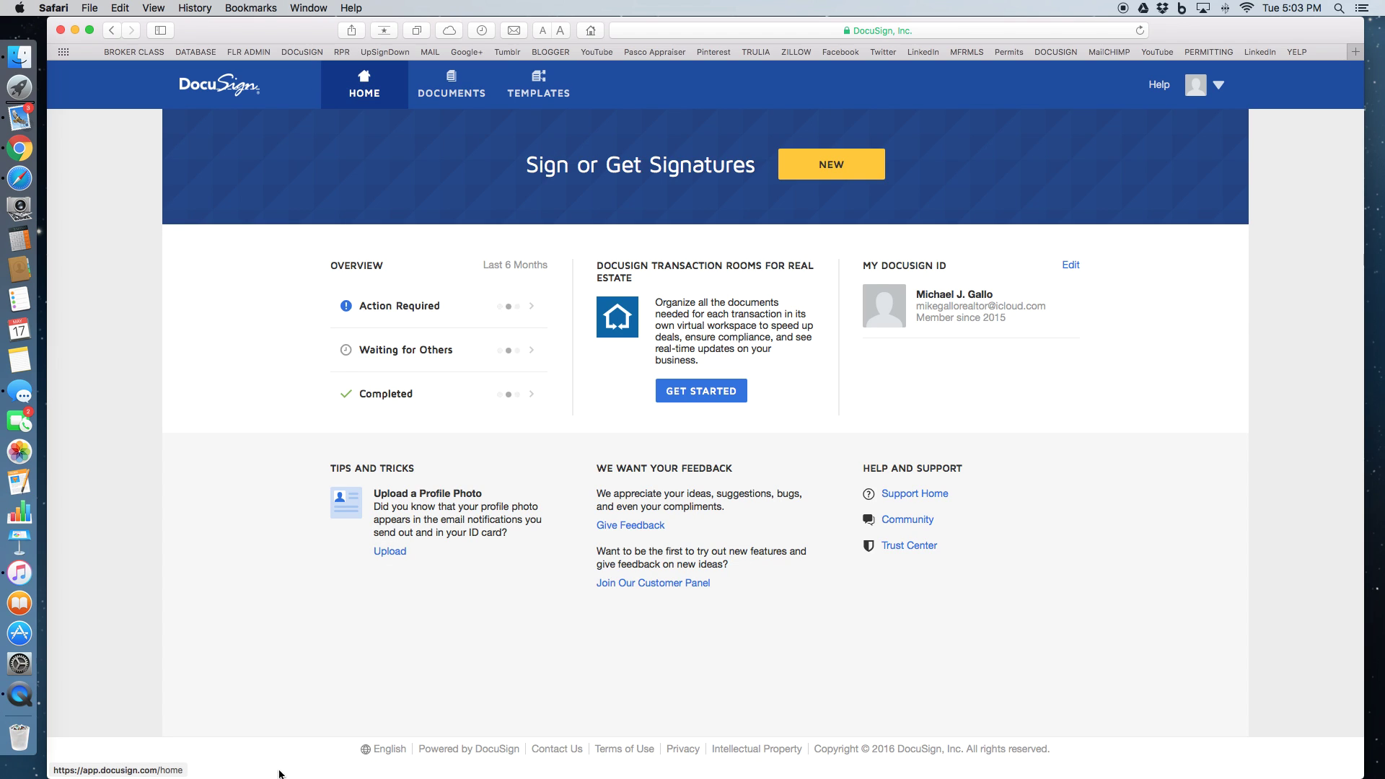
{"action": "left_click", "coordinate": [460, 78]}
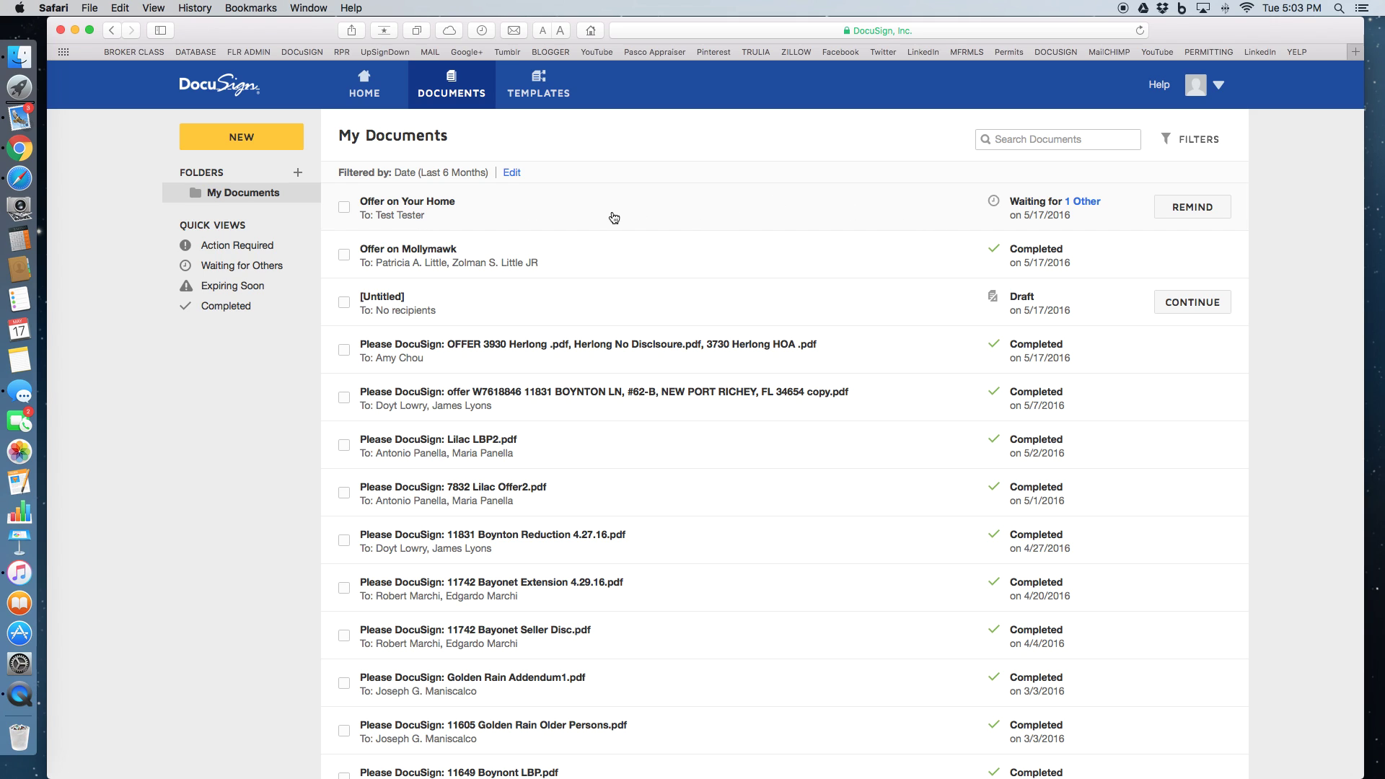
{"action": "scroll", "coordinate": [614, 218], "scroll_direction": "down", "scroll_amount": 1}
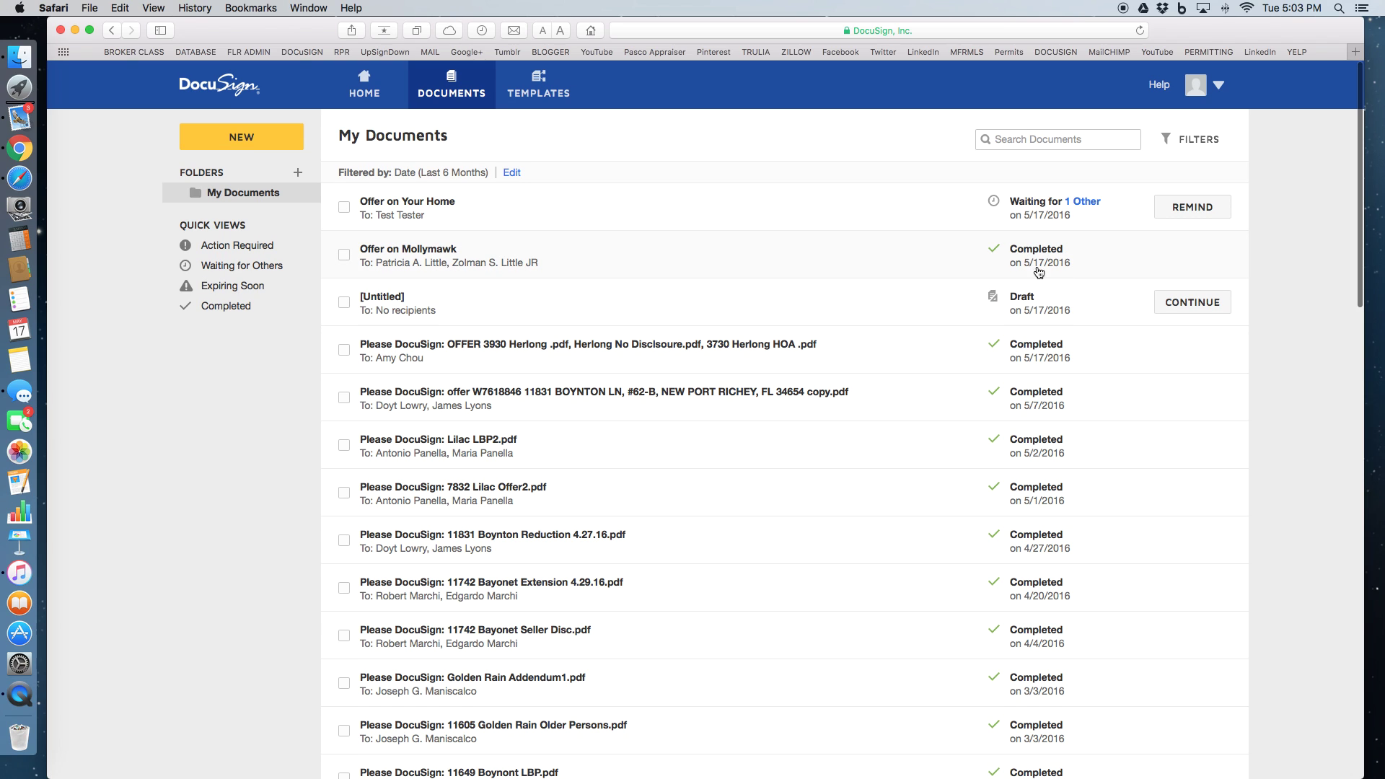
Open the Offer on Mollymawk envelope and check its download options without downloading
{"action": "left_click", "coordinate": [740, 258]}
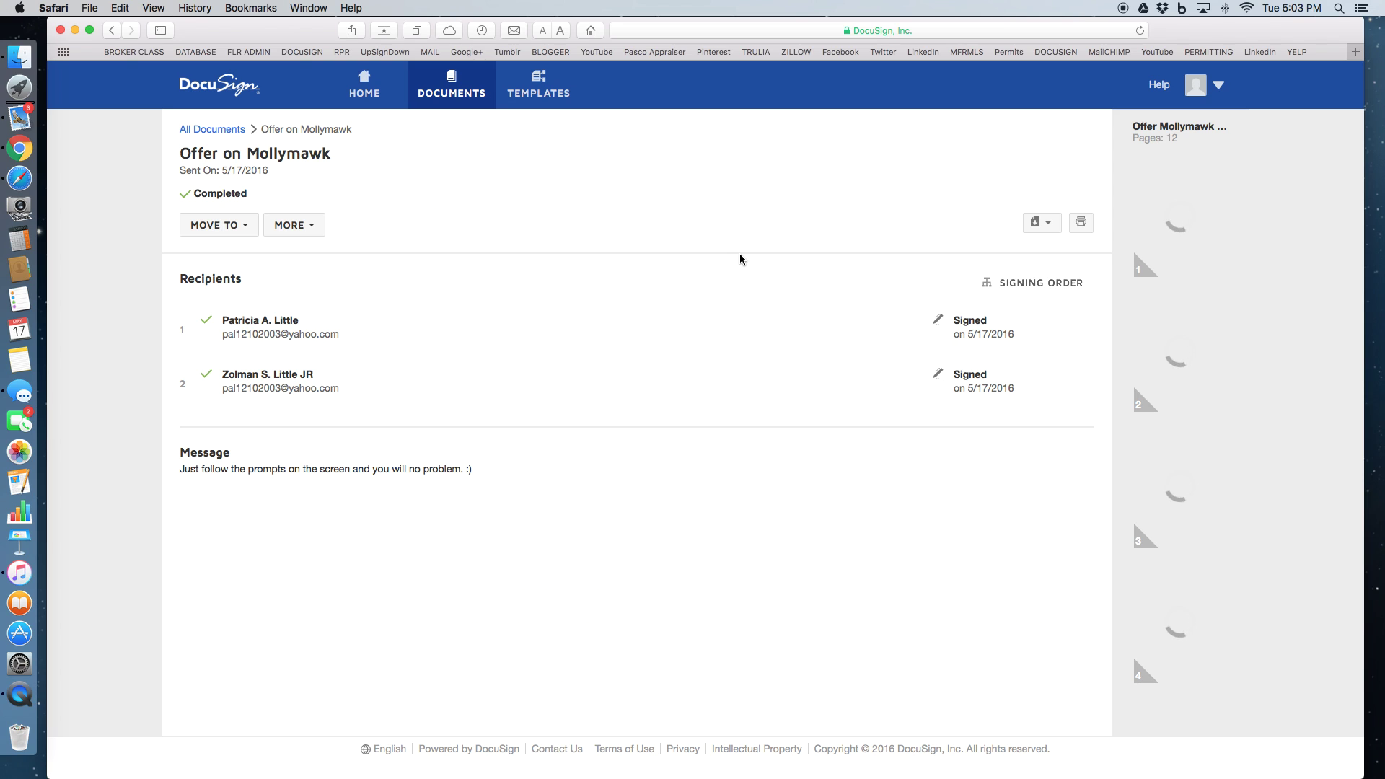
{"action": "left_click", "coordinate": [1050, 226]}
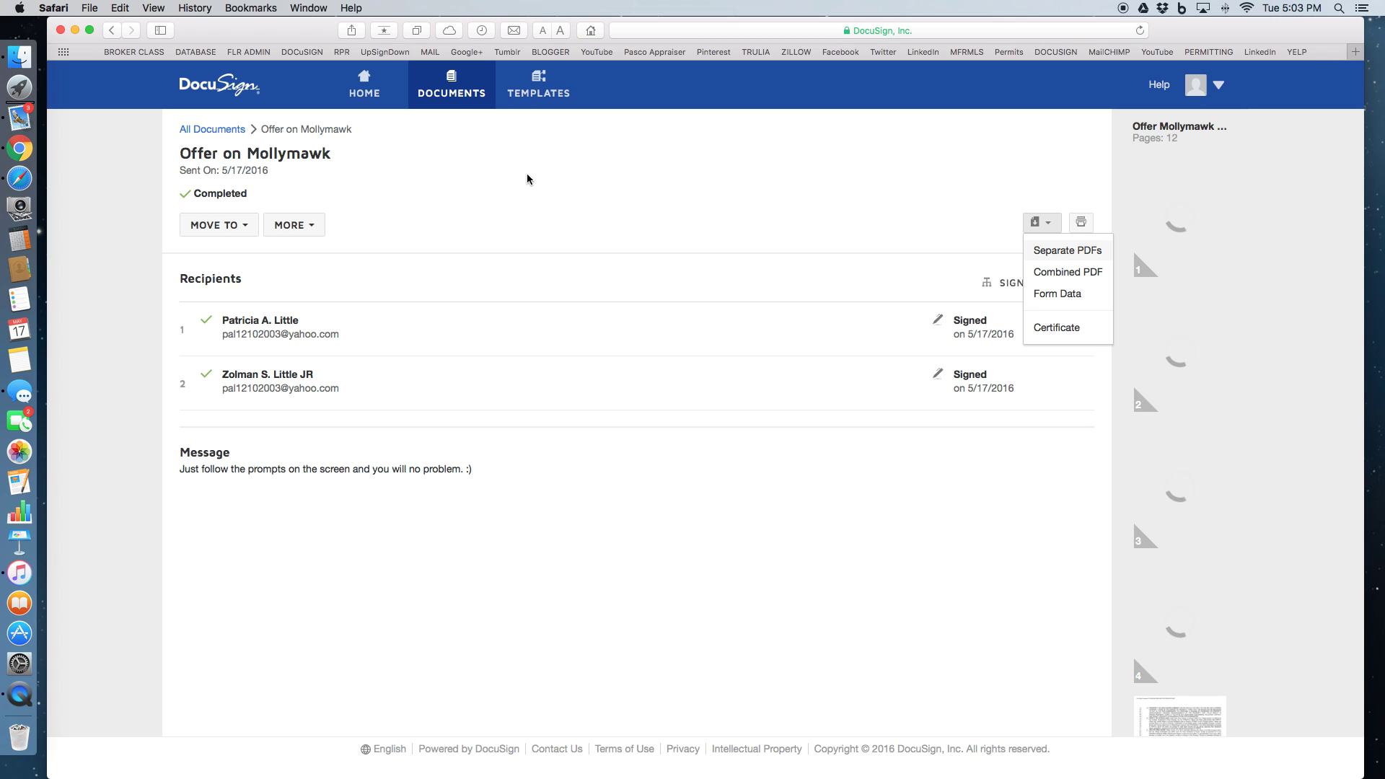
{"action": "left_click", "coordinate": [842, 184]}
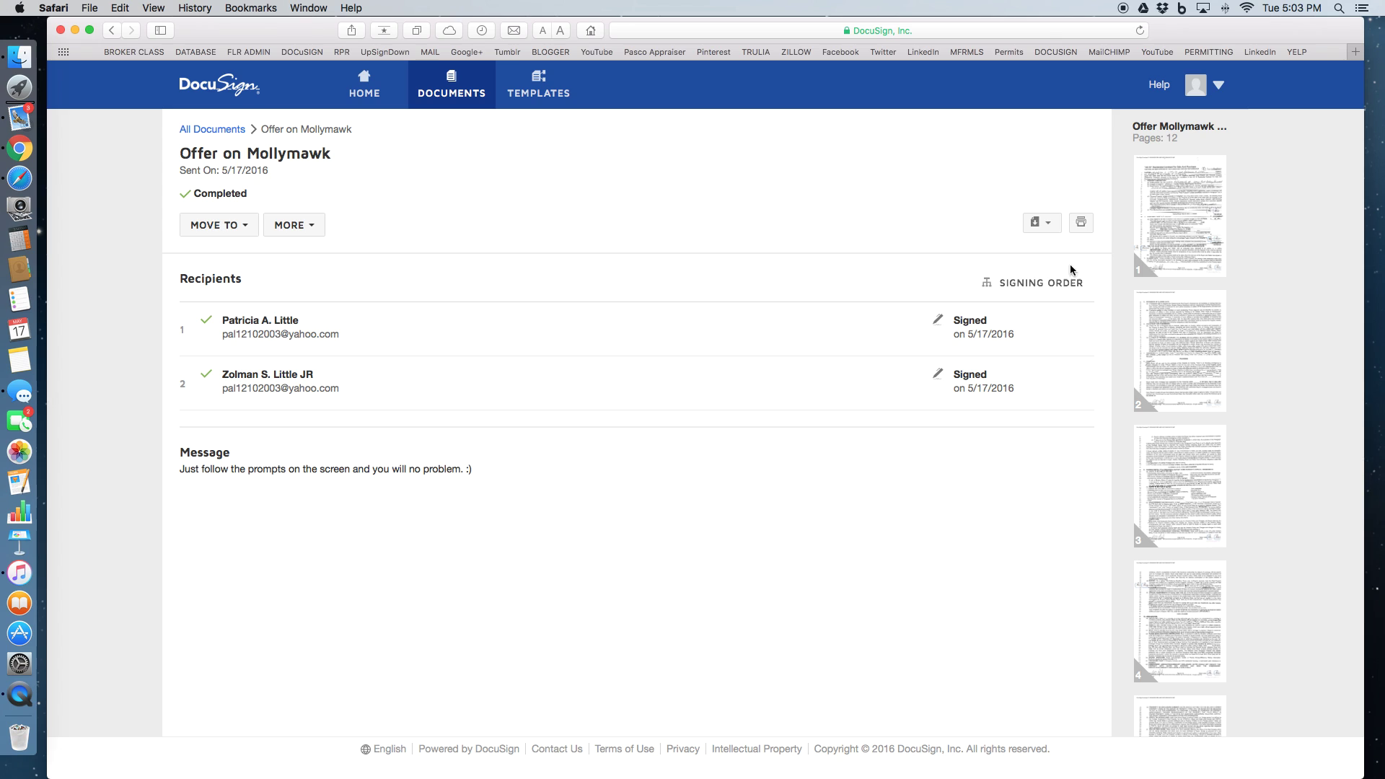